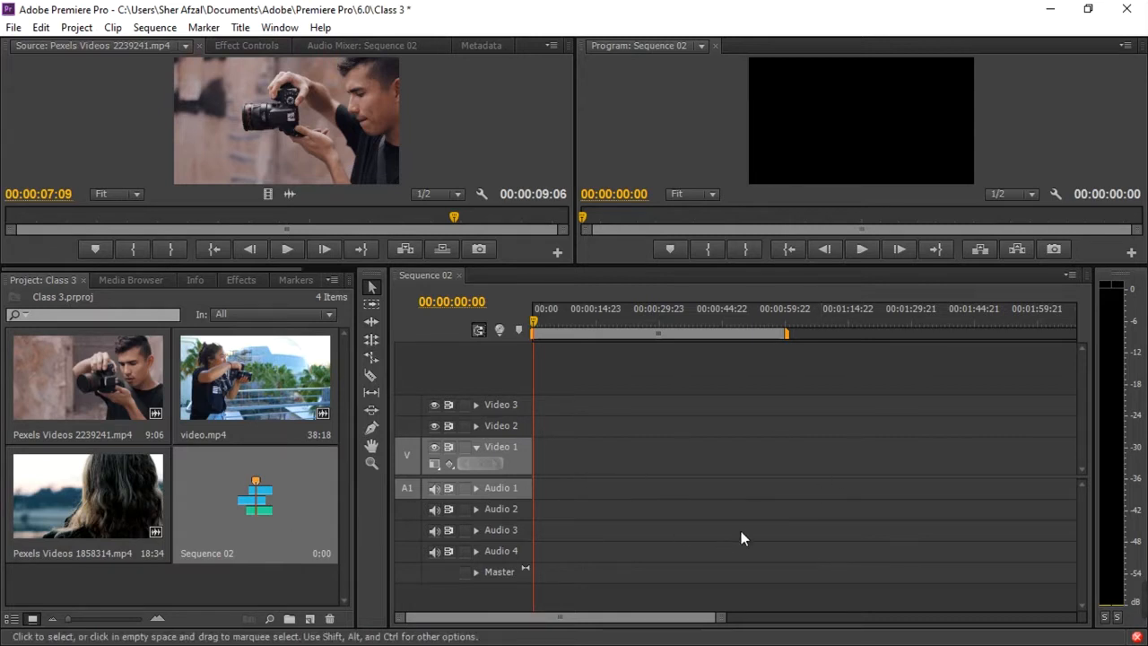
Place Pexels Videos 2239241.mp4 at the start of Video 1, changing the sequence settings to match it, and enlarge the preview monitors
left_click_drag(143, 386, 529, 483)
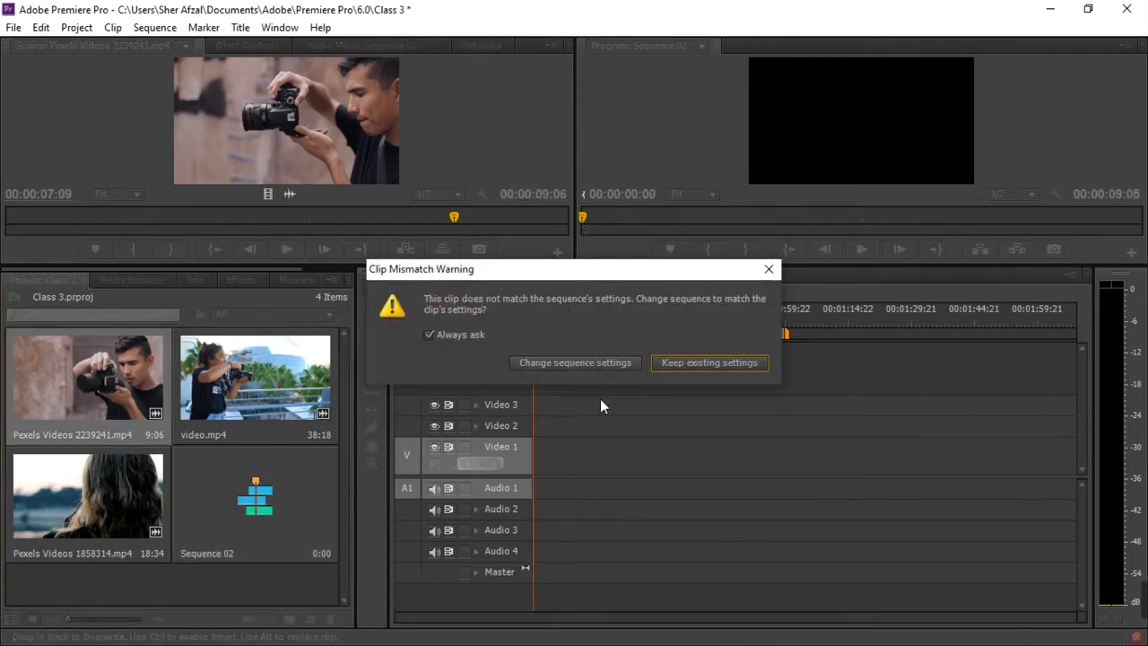
left_click(599, 369)
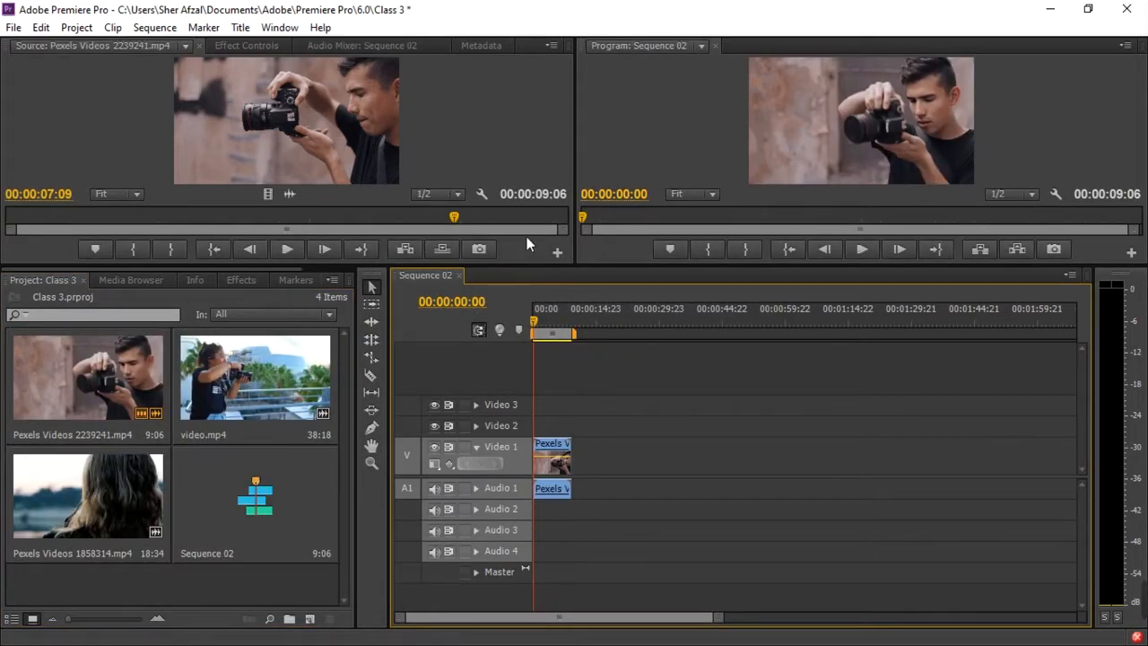
left_click_drag(531, 278, 484, 408)
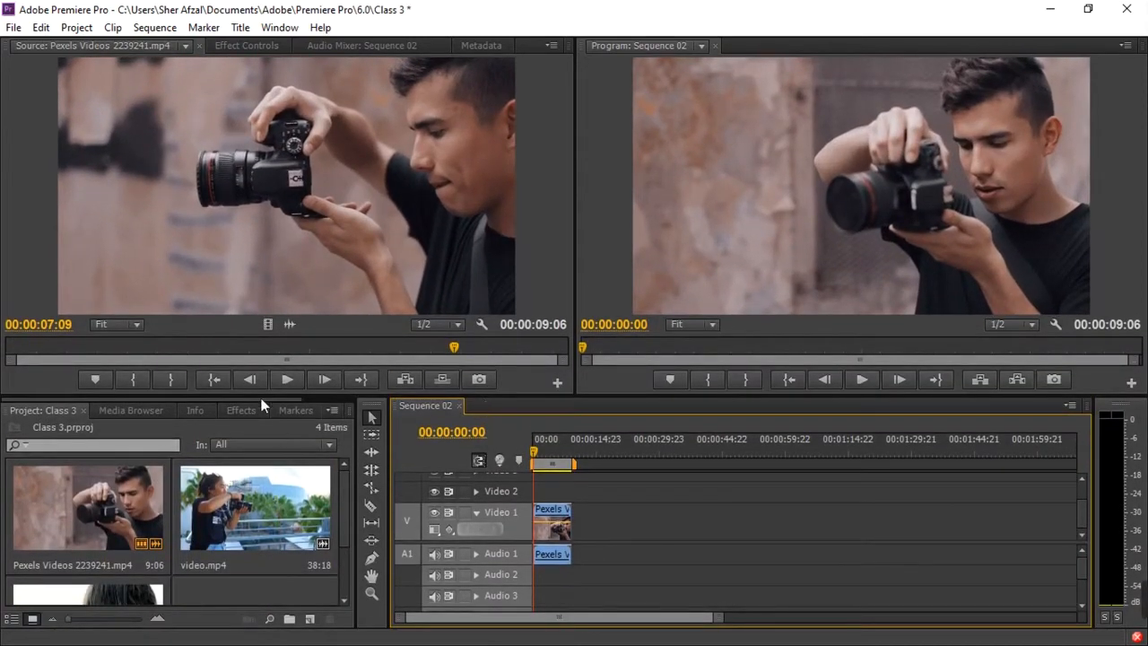
Append video.mp4 and Pexels Videos 1858314.mp4 after the first clip on Video 1 and preview the sequence
left_click_drag(245, 537, 582, 554)
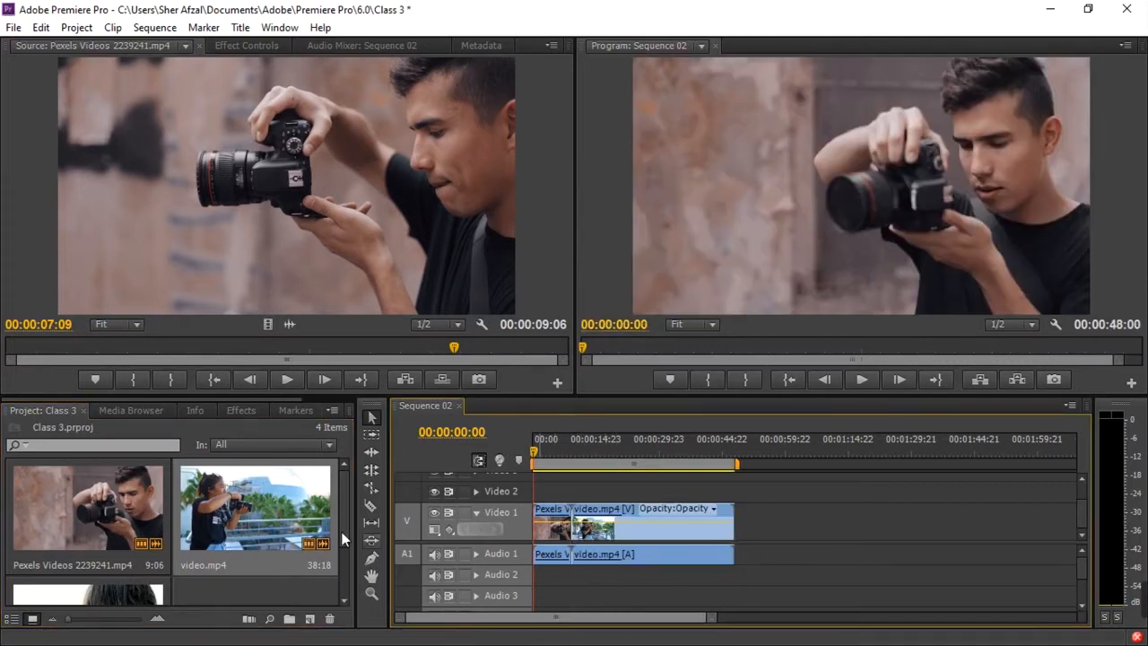
left_click_drag(343, 496, 347, 518)
left_click_drag(125, 579, 740, 553)
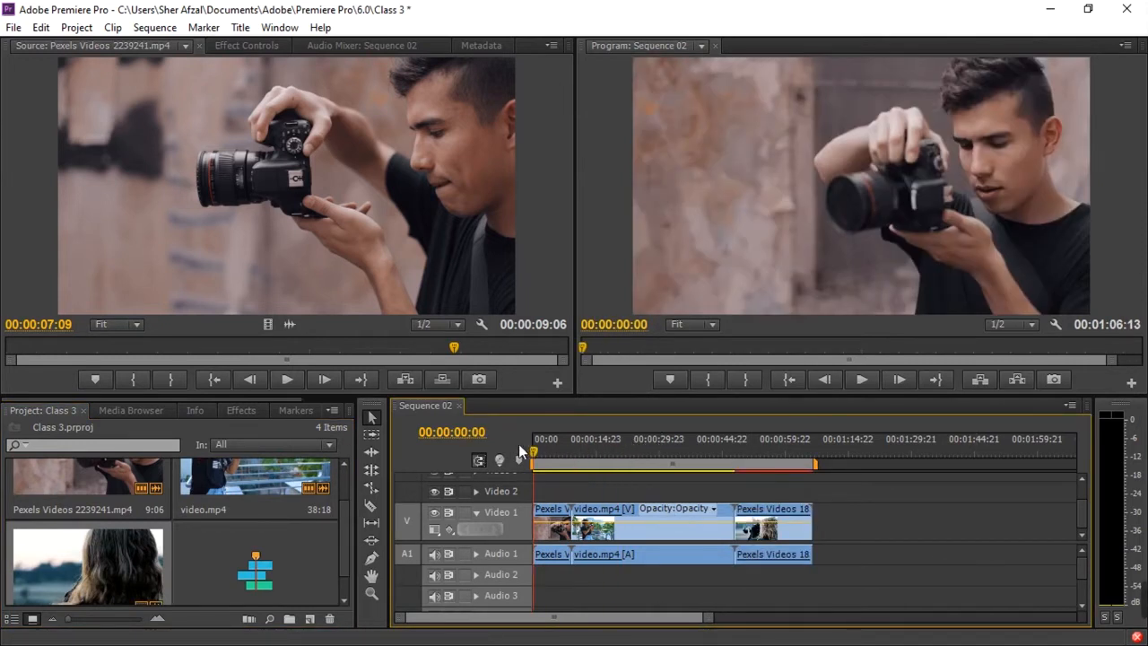
left_click(868, 383)
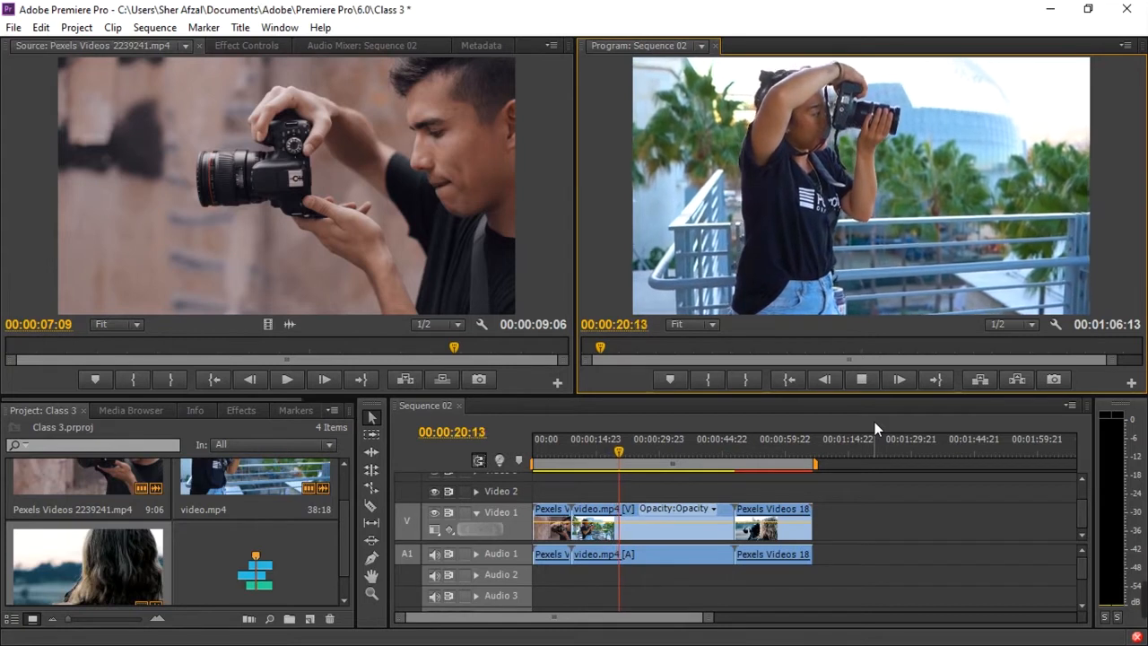
left_click(860, 379)
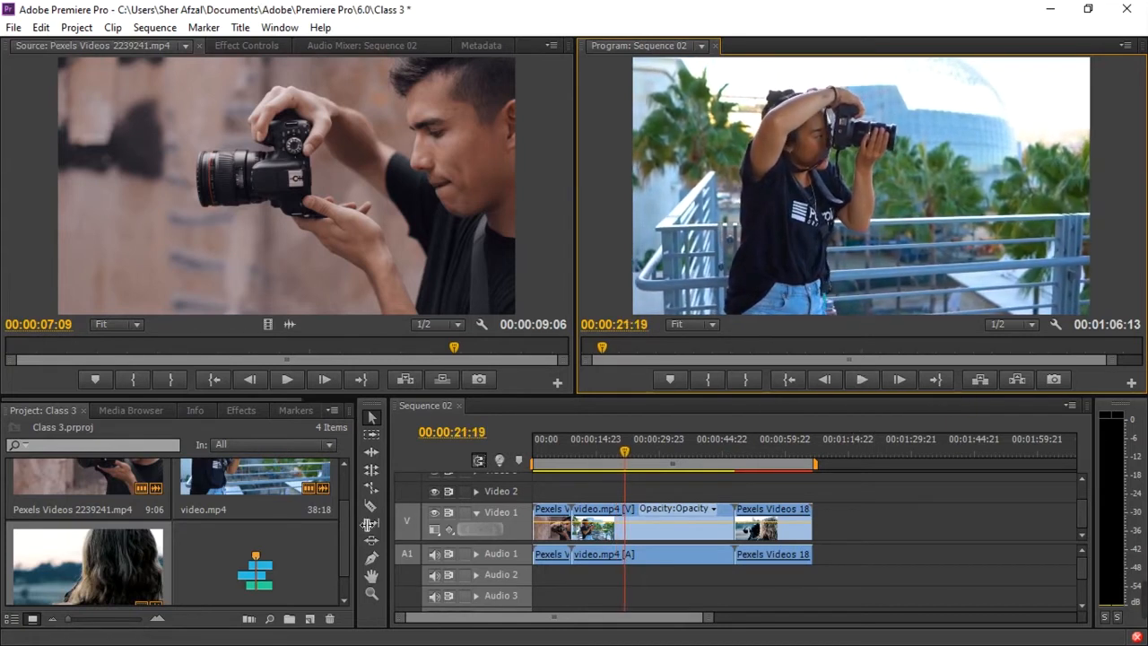
Shorten the first clip to about 5 seconds with the Rate Stretch tool and play it from the start
left_click(372, 493)
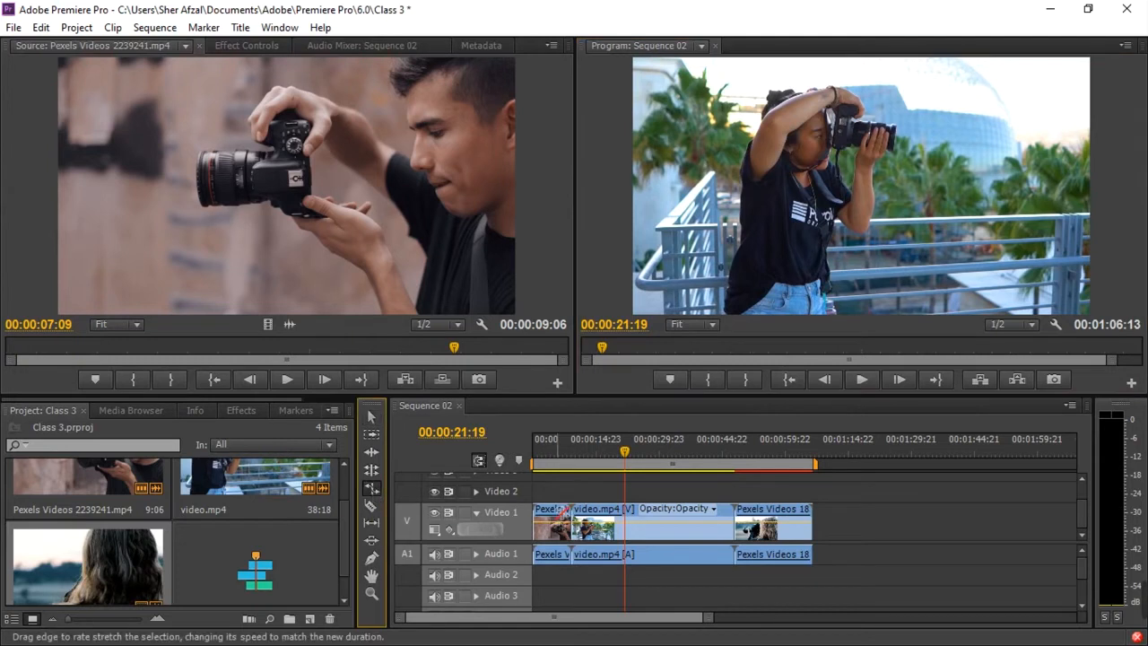
left_click(560, 518)
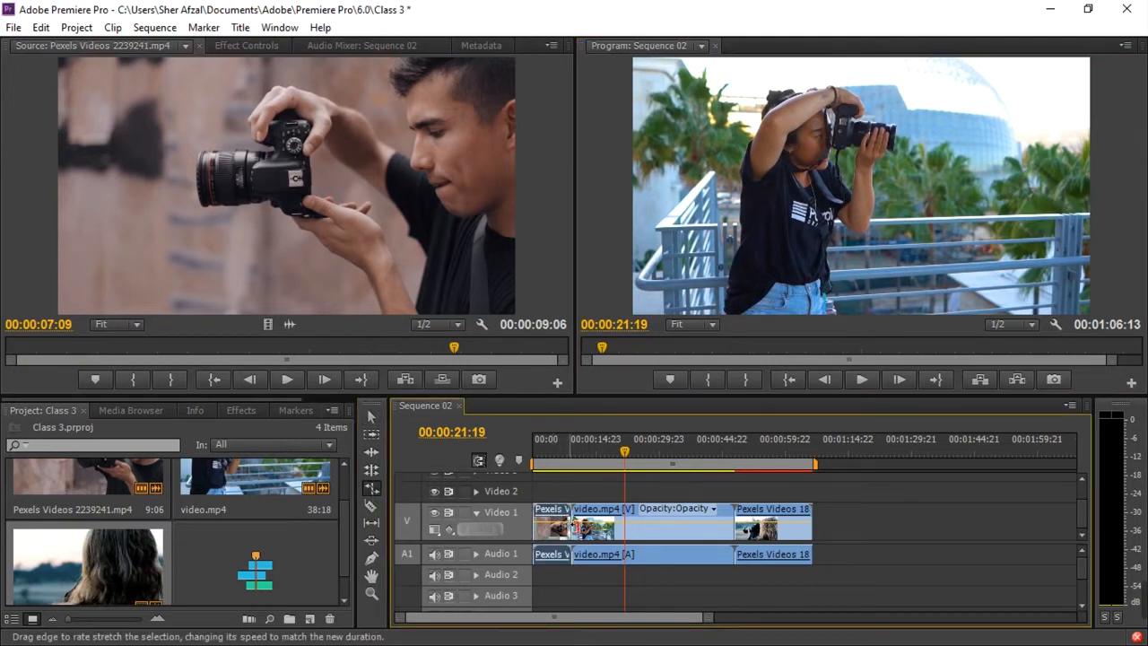
left_click_drag(574, 527, 558, 510)
left_click_drag(556, 458, 531, 460)
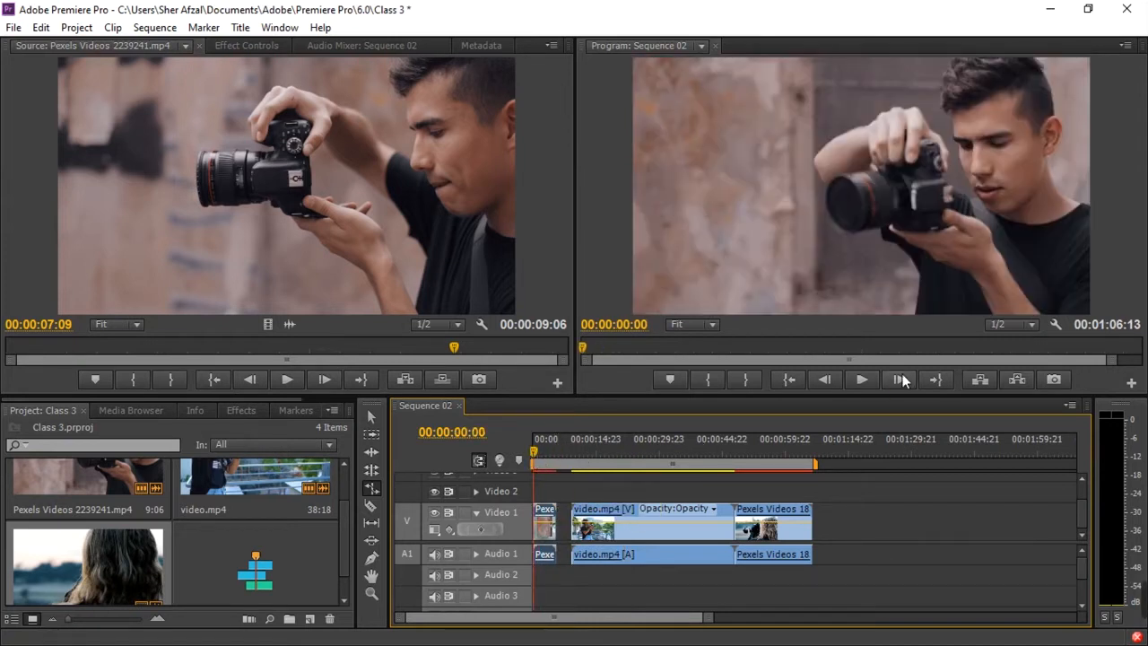
left_click(864, 378)
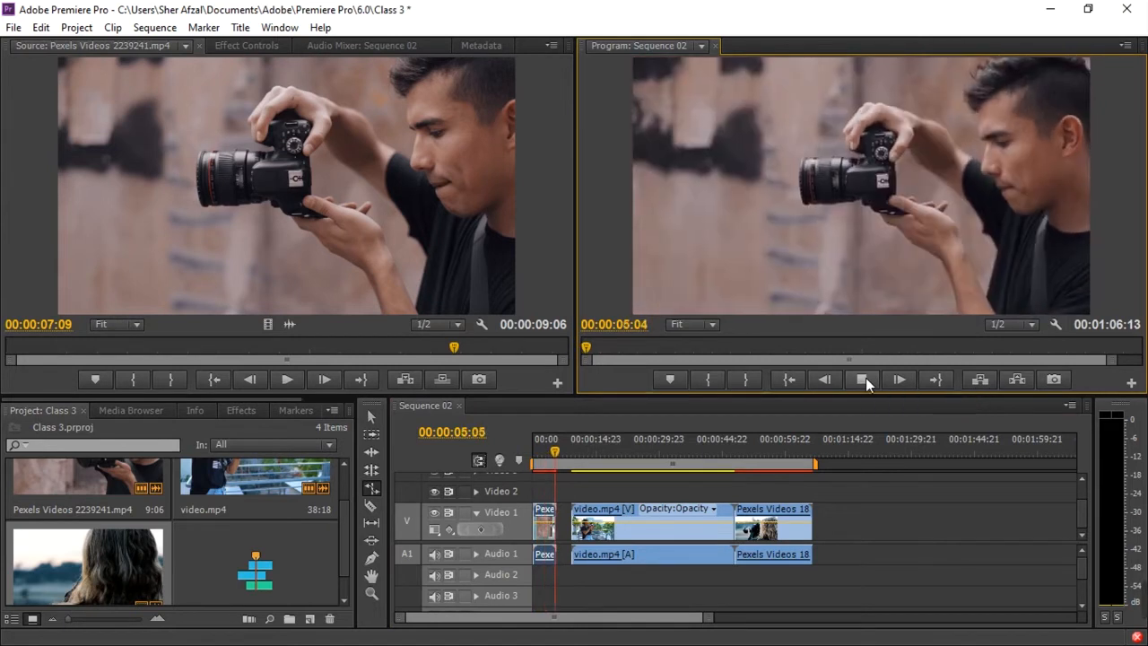
left_click(861, 380)
Undo the rate stretch on the first clip and play it from the start at its original speed
key("ctrl+z")
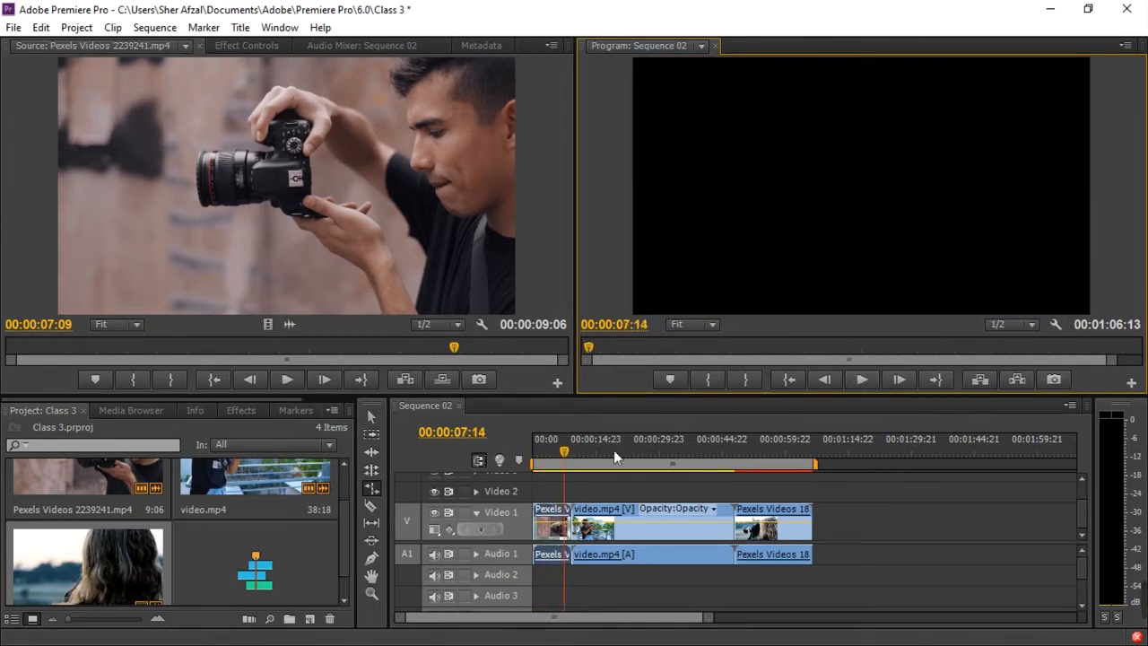
left_click_drag(564, 451, 528, 451)
left_click(851, 382)
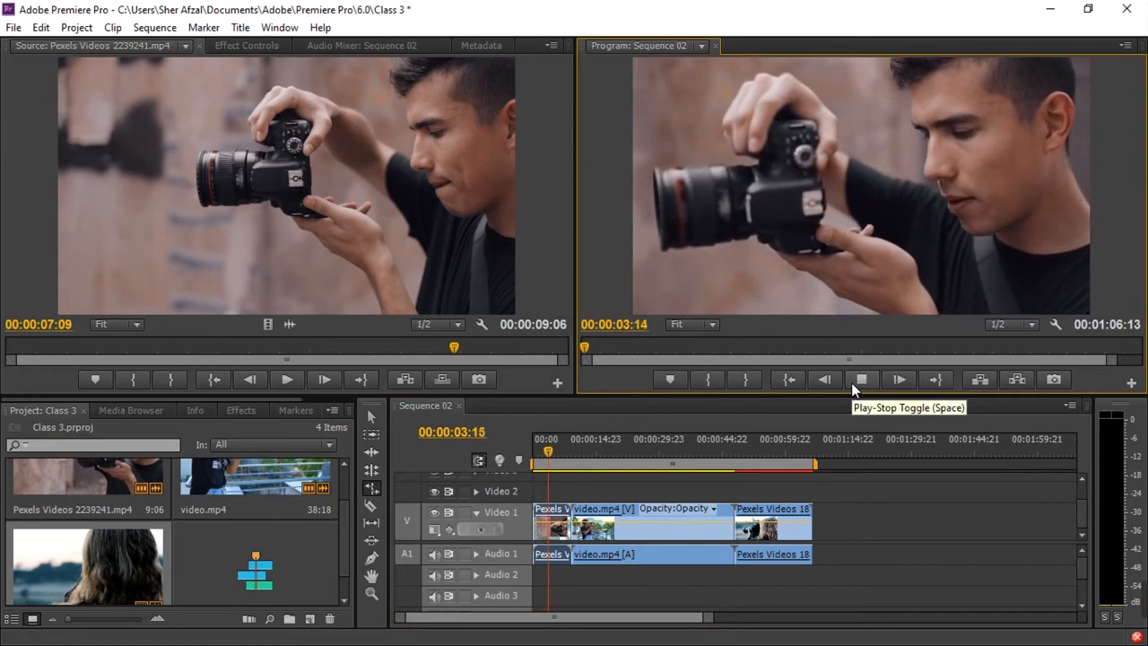
left_click(851, 382)
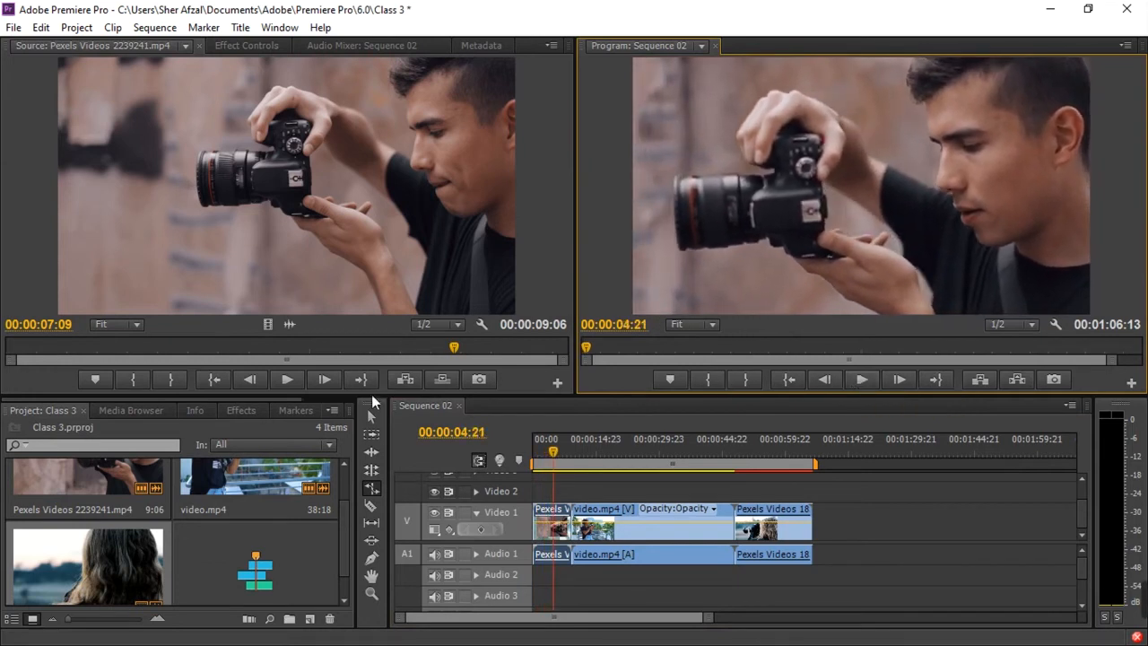
Delete the second and third clips, including their audio, from the sequence
left_click_drag(877, 574, 600, 516)
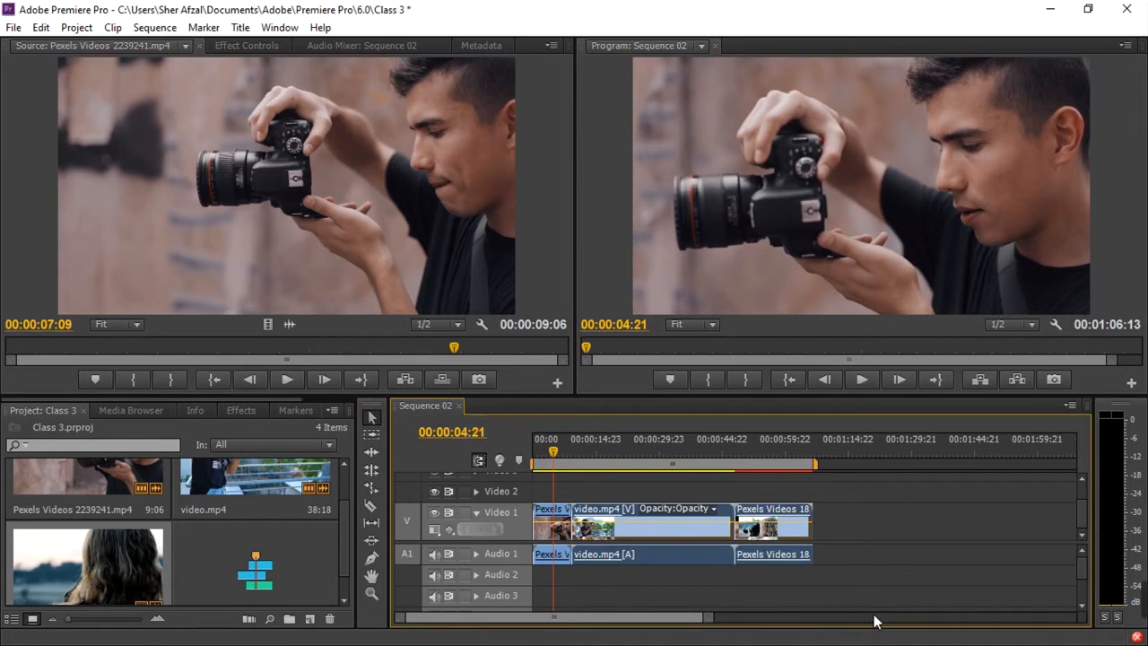
key("Delete")
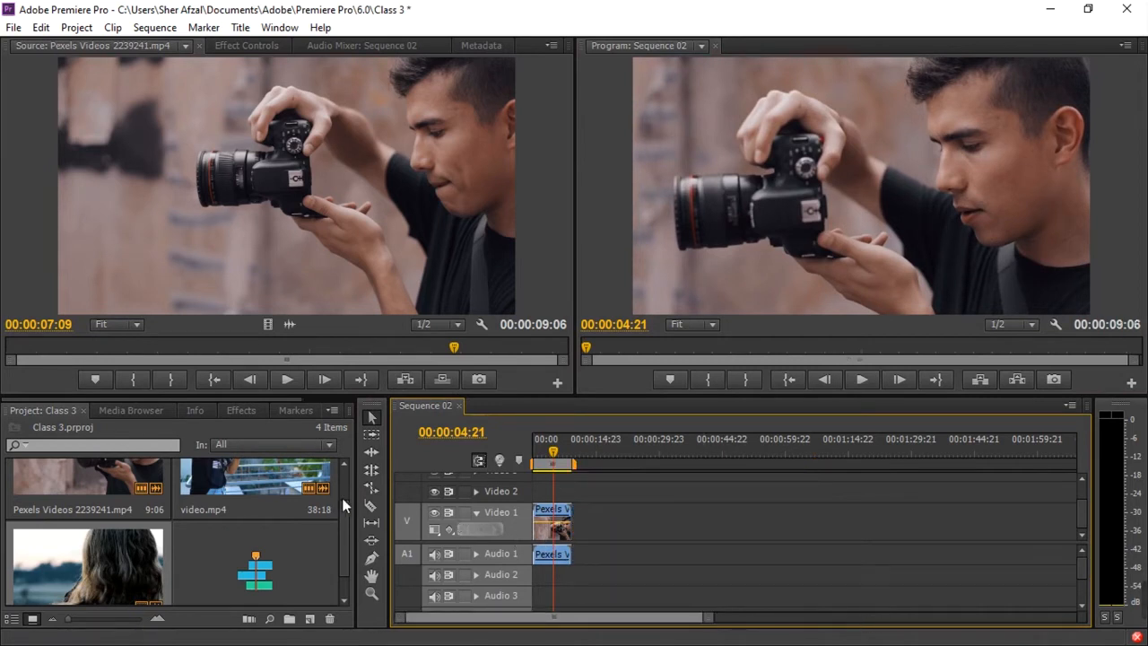
Slow the remaining clip to about 57 seconds with the Rate Stretch tool and play the result
left_click(371, 487)
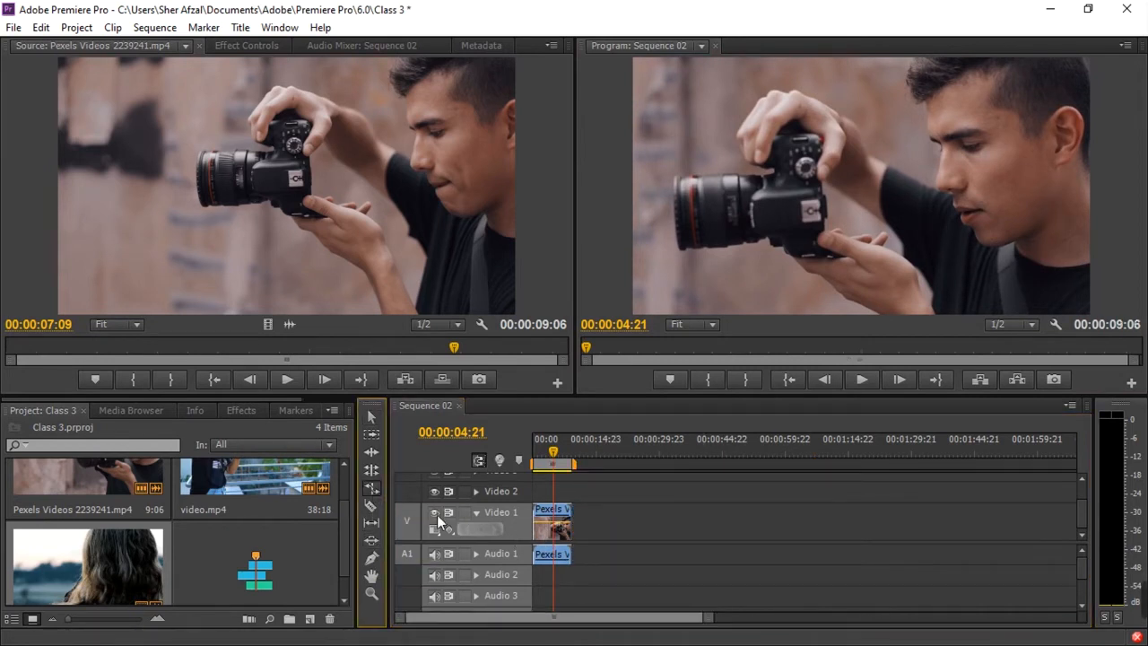
left_click(553, 525)
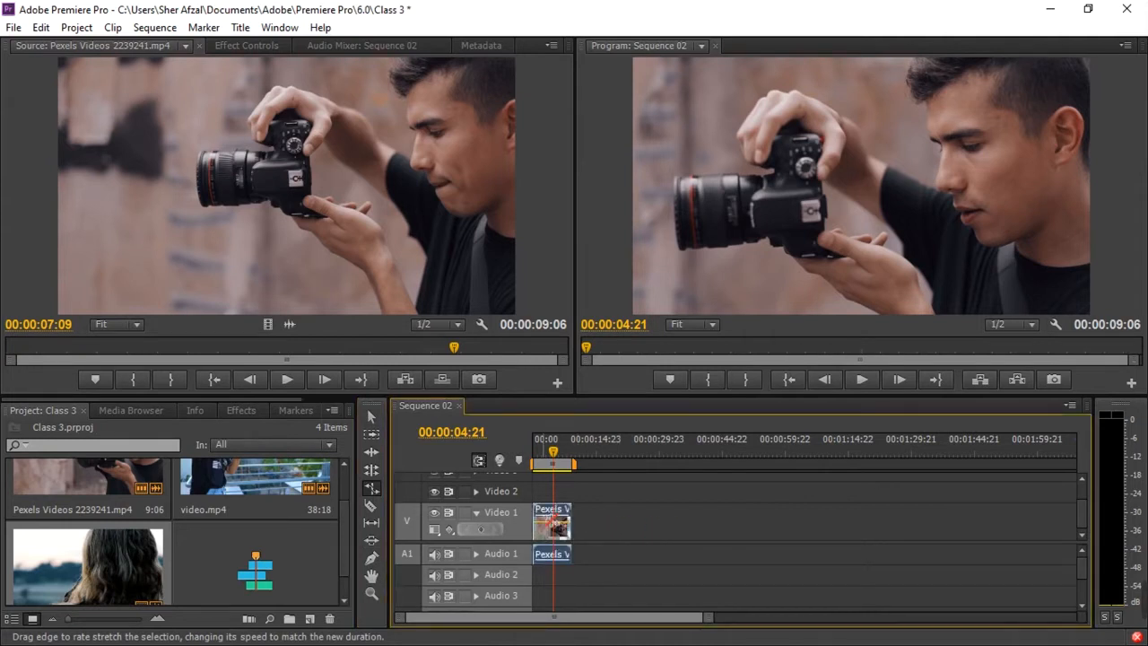
left_click_drag(572, 527, 769, 528)
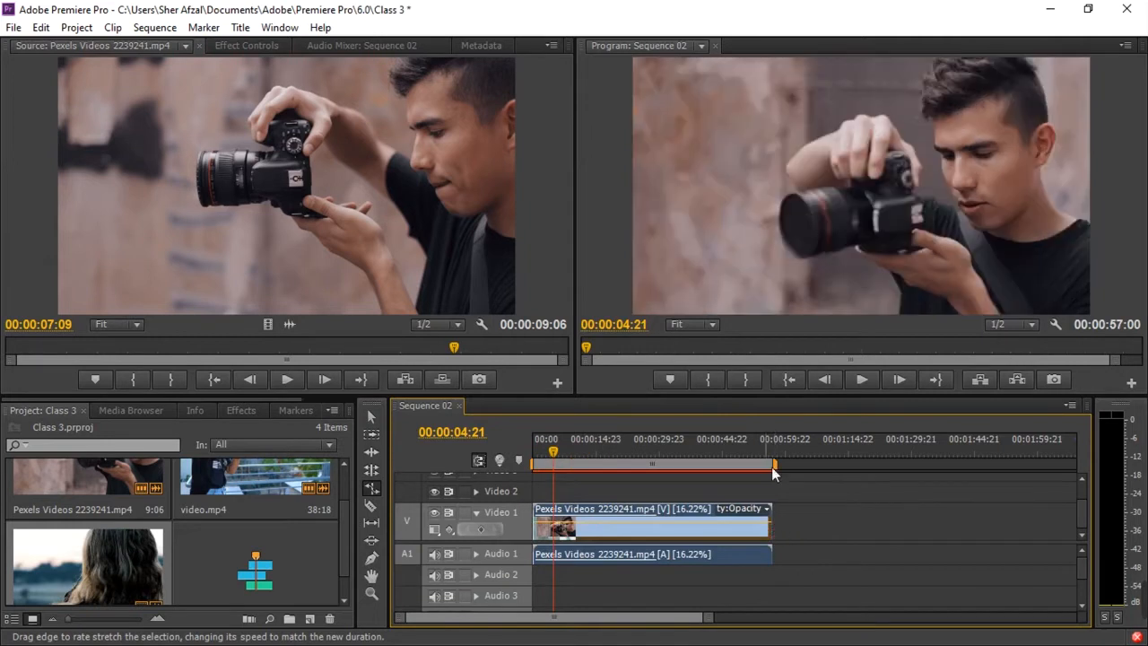
left_click(861, 380)
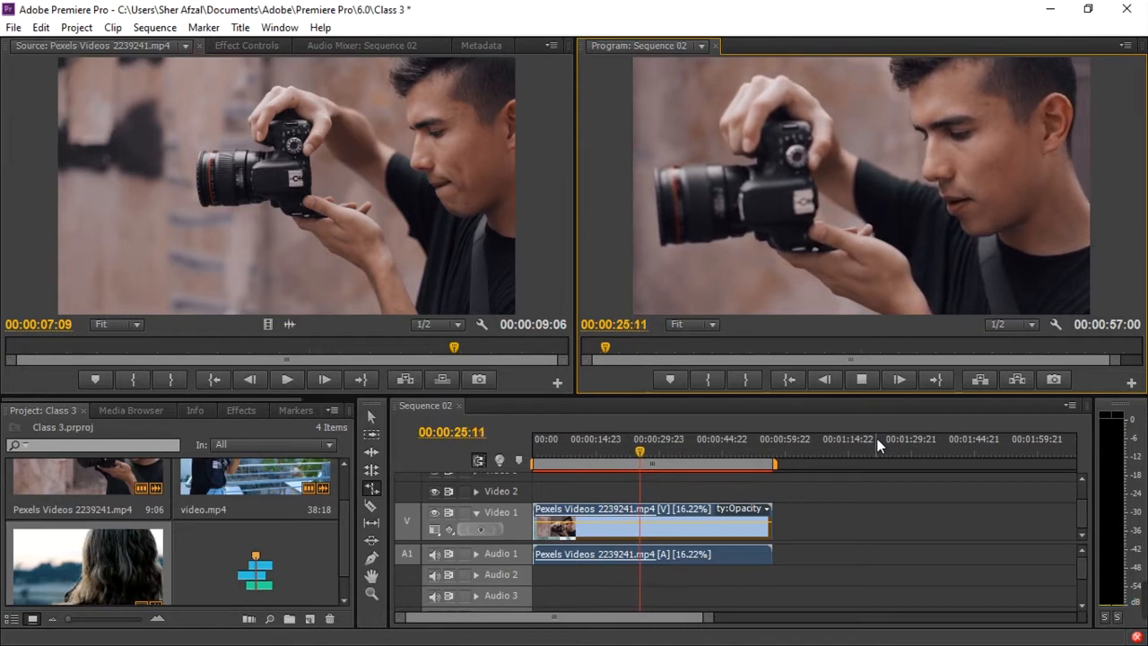
Undo the last stretch and rate-stretch the clip to about 20 seconds instead, previewing the slower playback
key("ctrl+z")
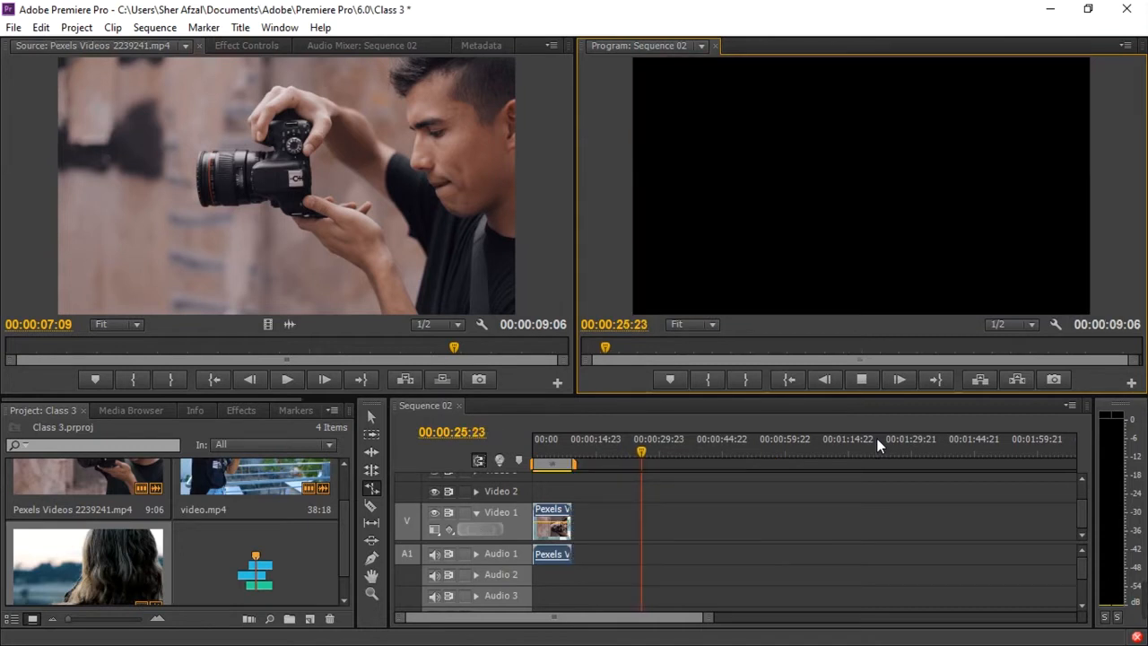
left_click(585, 528)
left_click_drag(573, 541, 618, 543)
left_click_drag(594, 445, 557, 452)
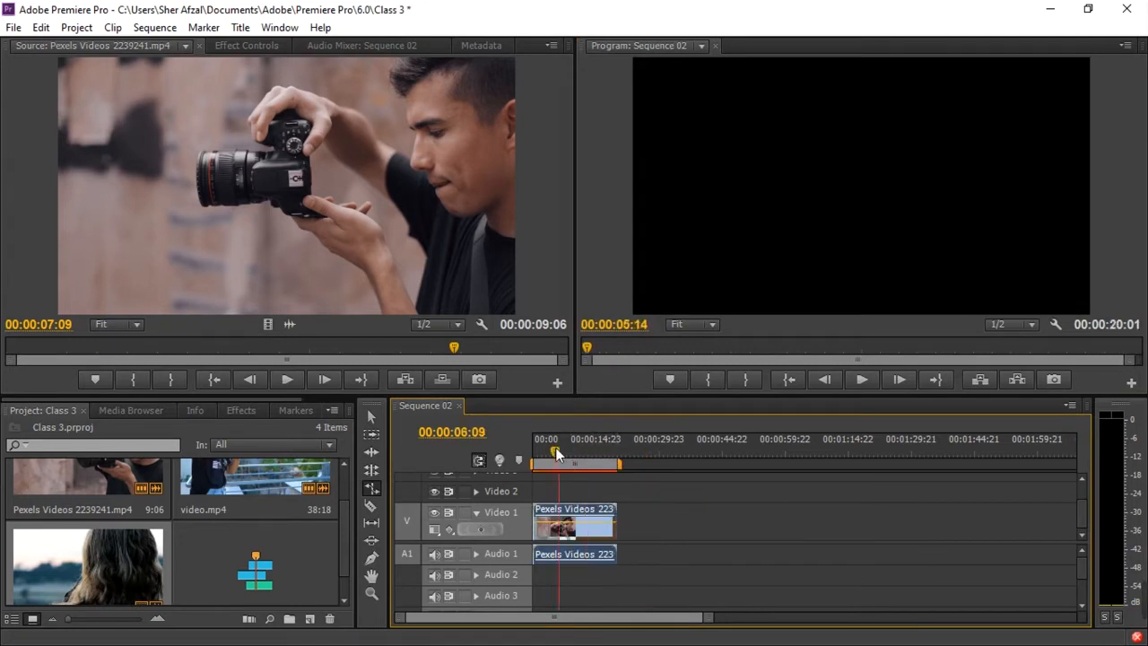
left_click(861, 379)
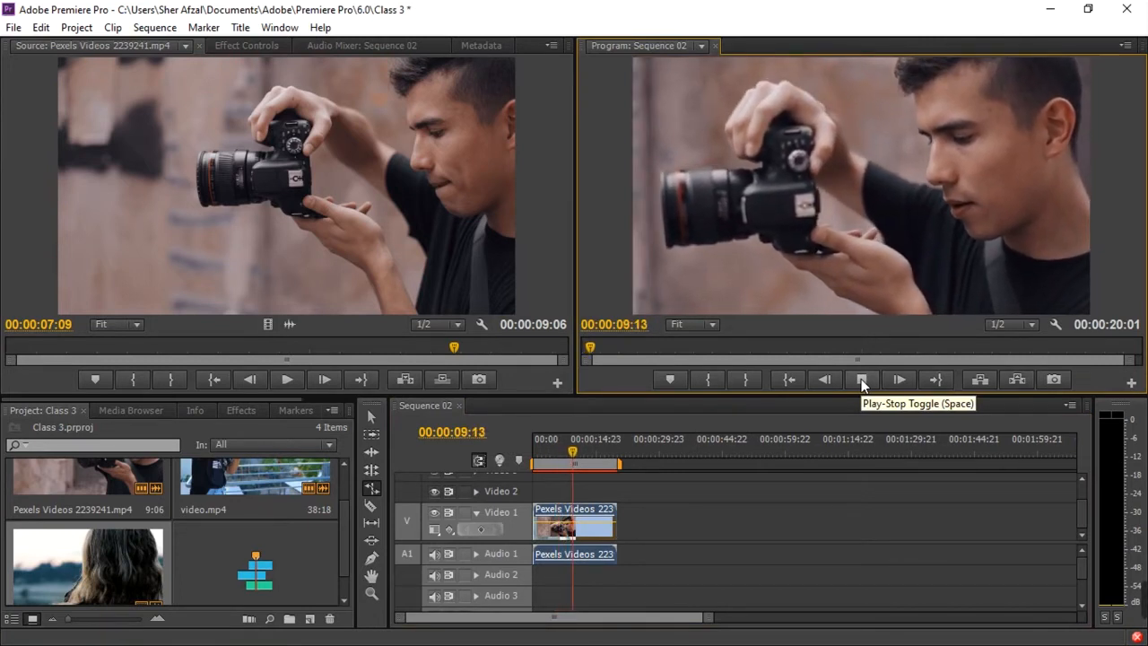
left_click(861, 378)
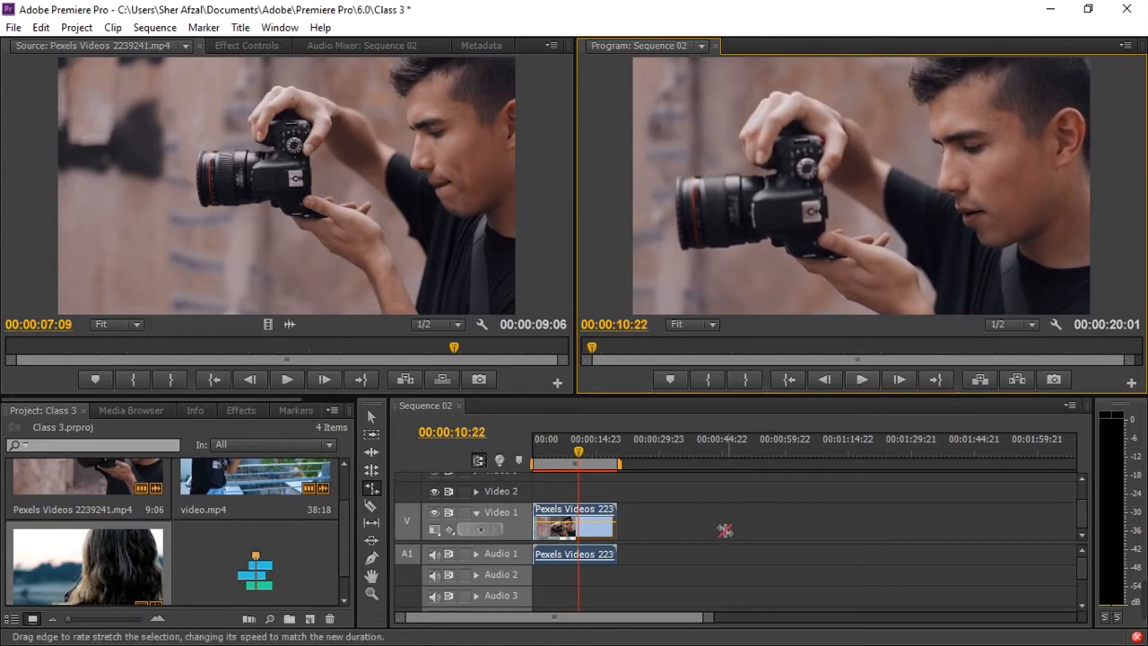
Set the clip's speed to 100% in Speed/Duration and scrub through its full length
right_click(587, 510)
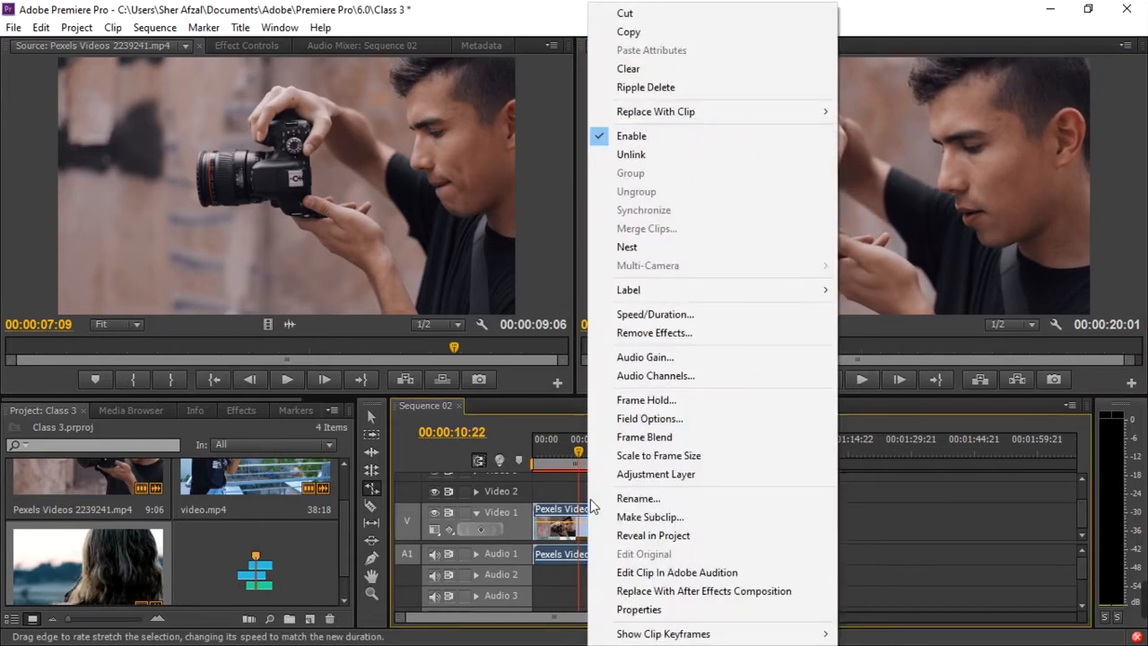
left_click(644, 315)
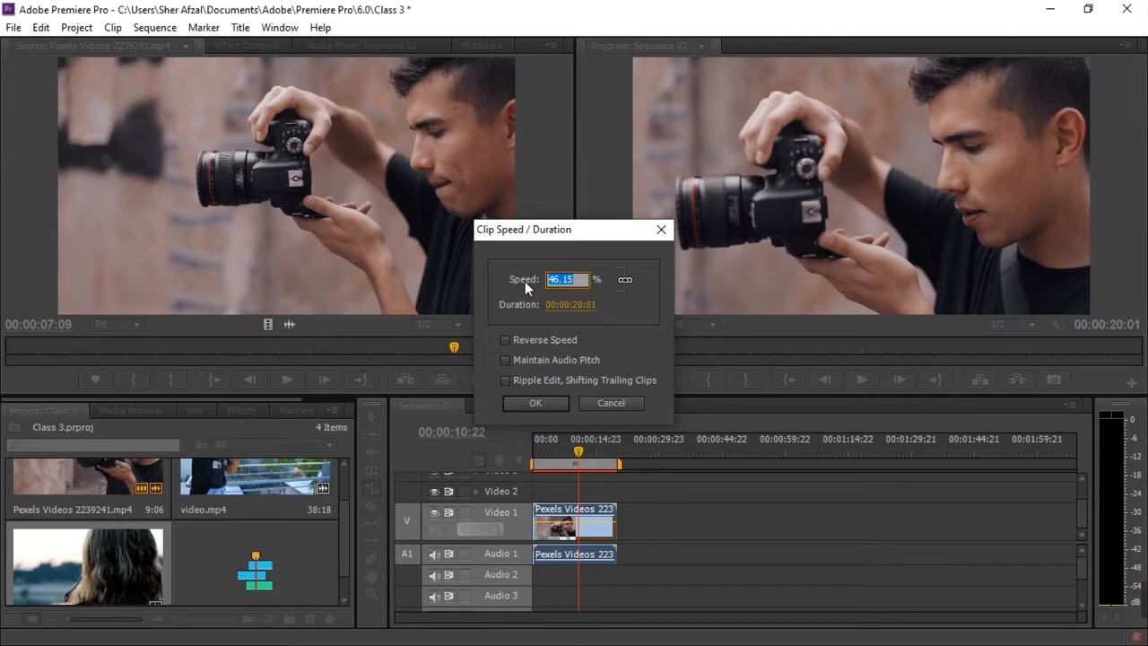
type("100")
left_click(556, 406)
left_click_drag(559, 449, 533, 453)
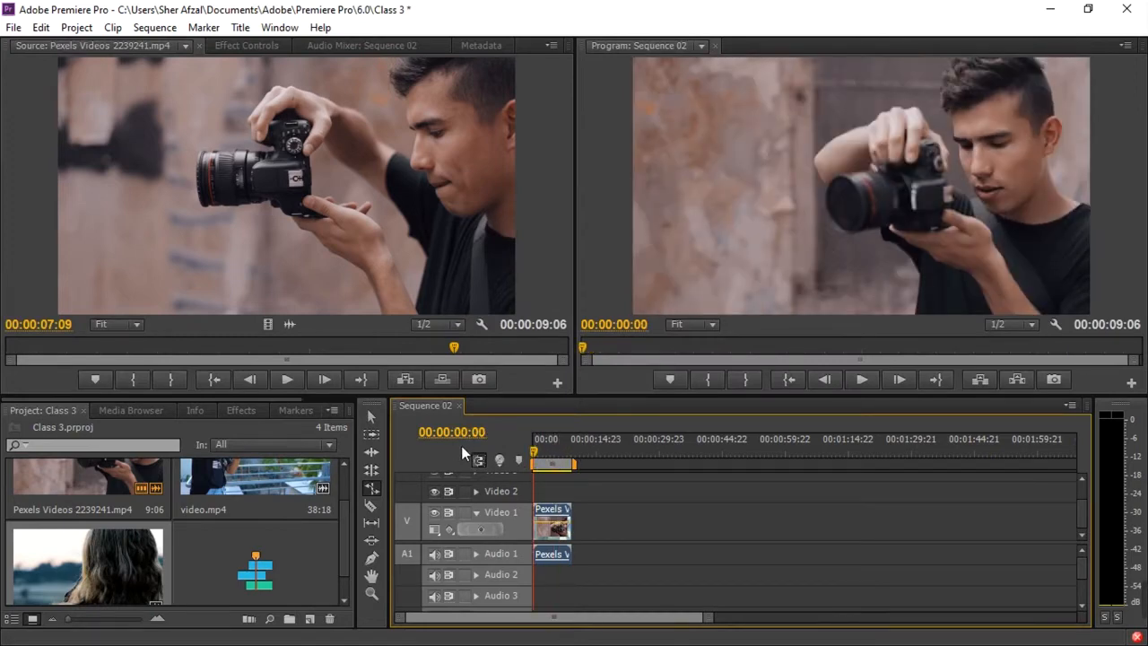
left_click_drag(535, 453, 572, 455)
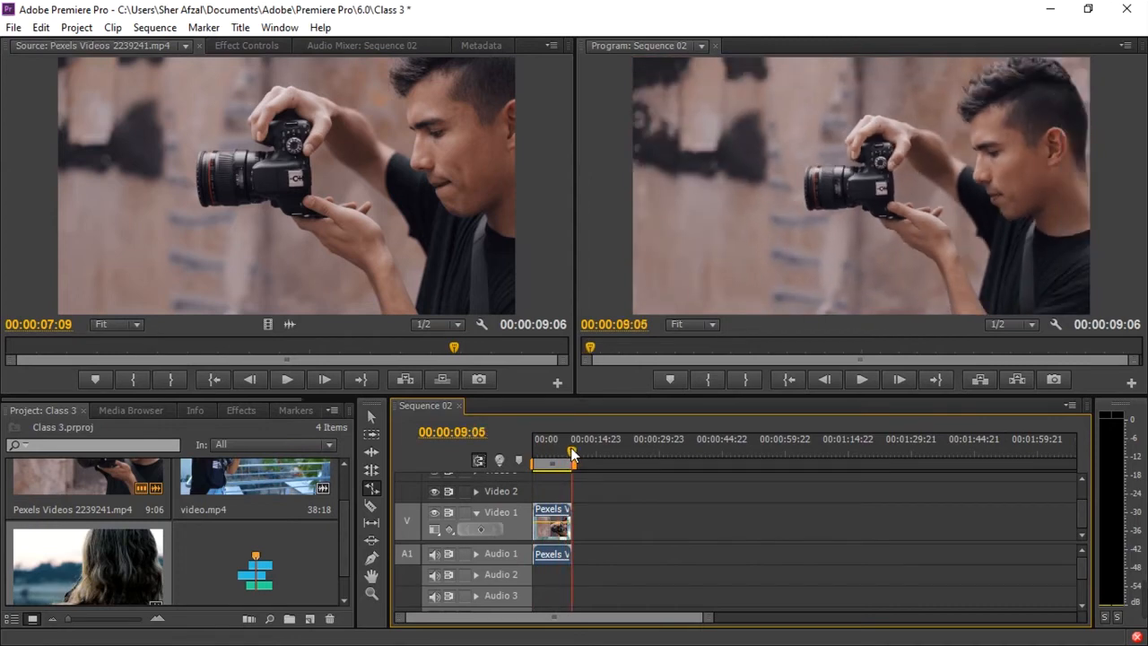
left_click_drag(572, 454, 533, 455)
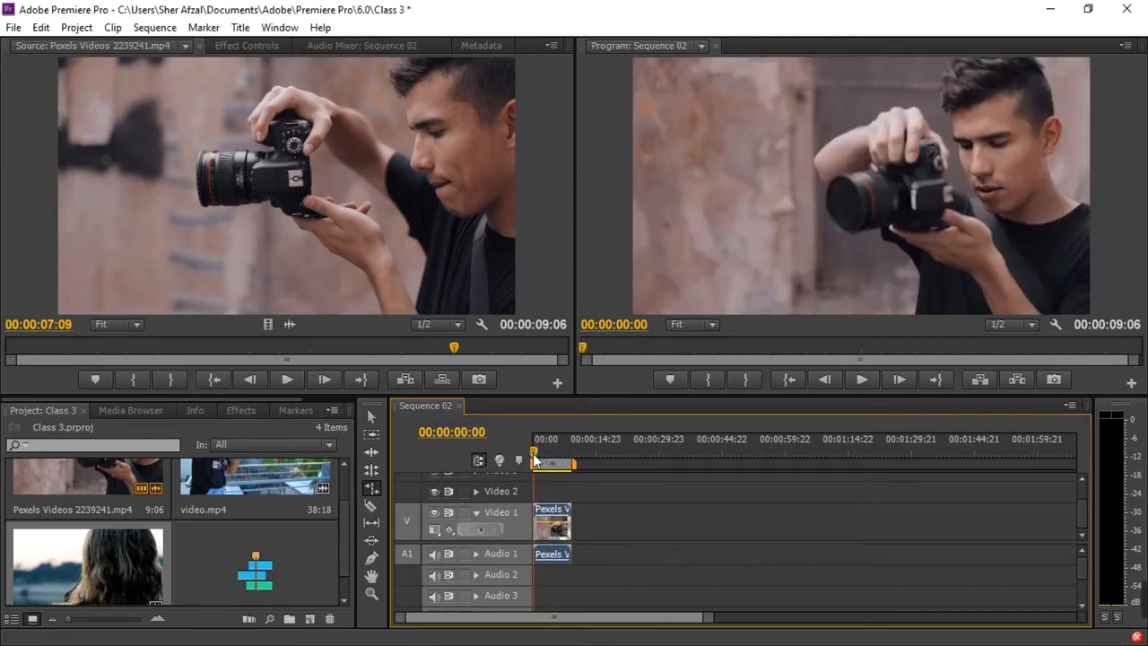
Set the clip's speed to 50% in Speed/Duration and scrub through the lengthened clip
right_click(550, 523)
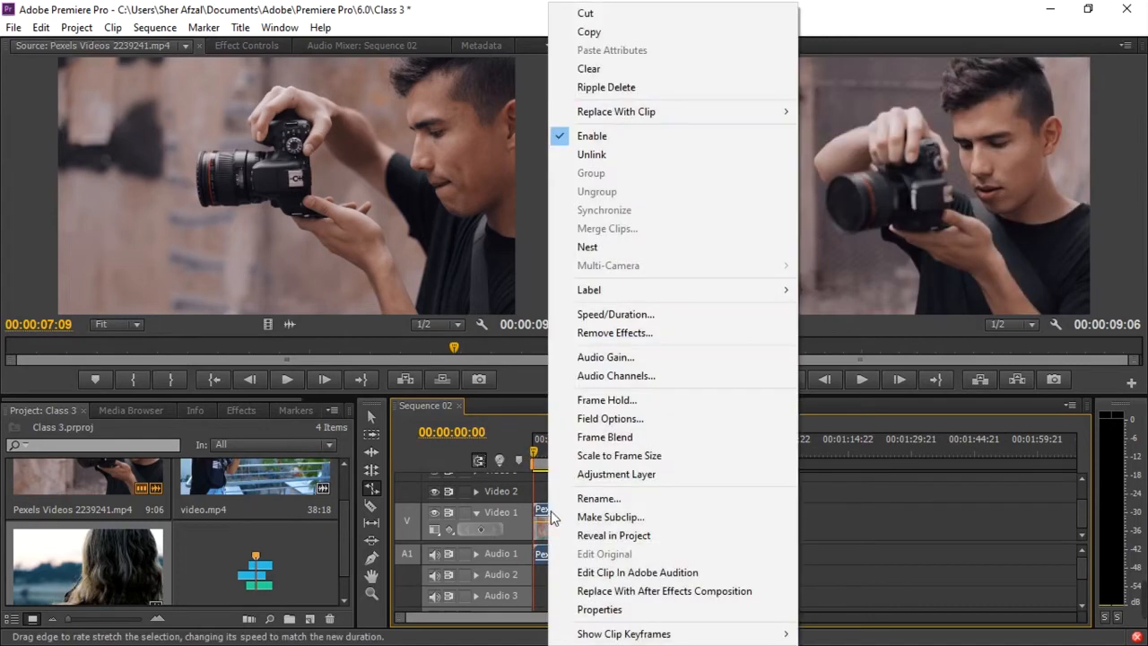
left_click(595, 313)
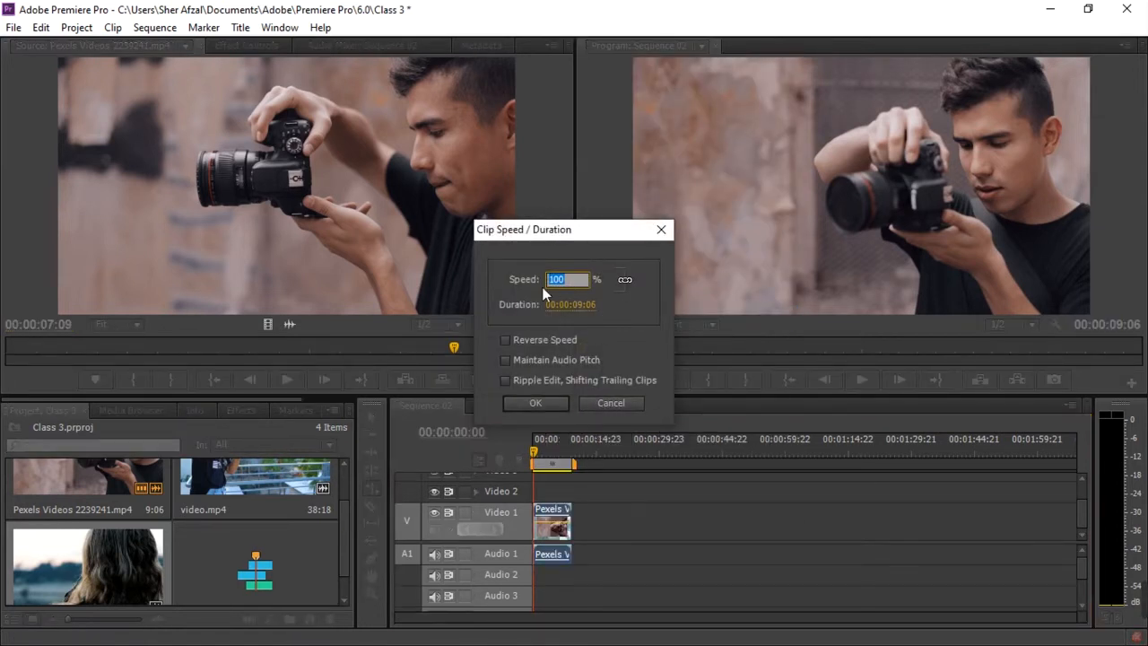
key("Return")
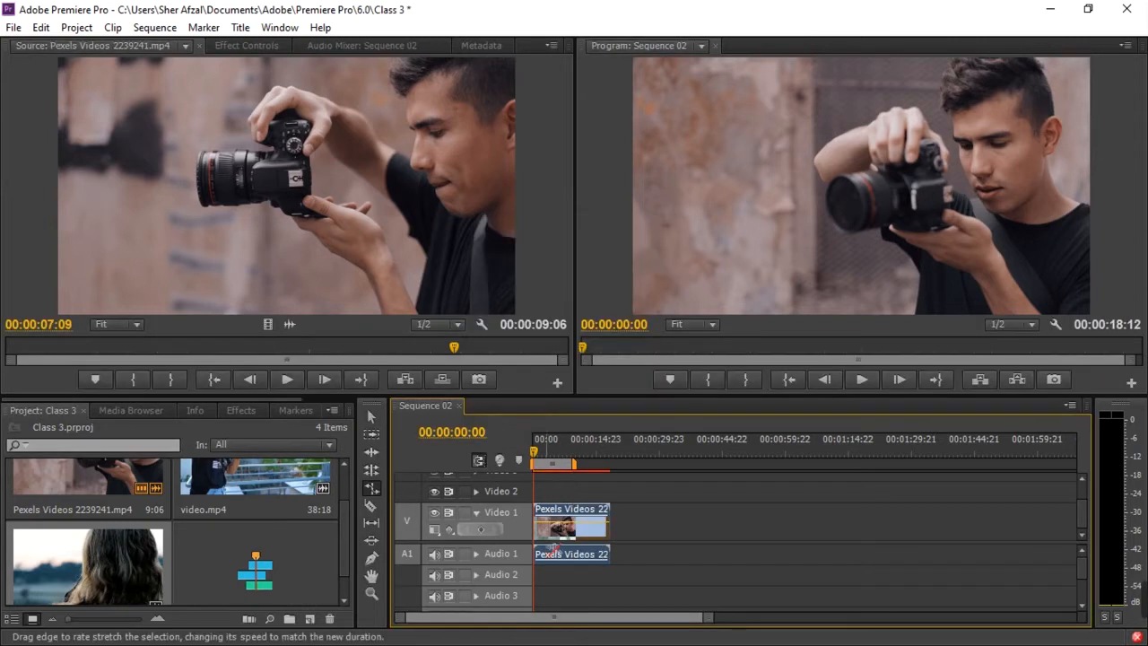
left_click_drag(571, 457, 611, 450)
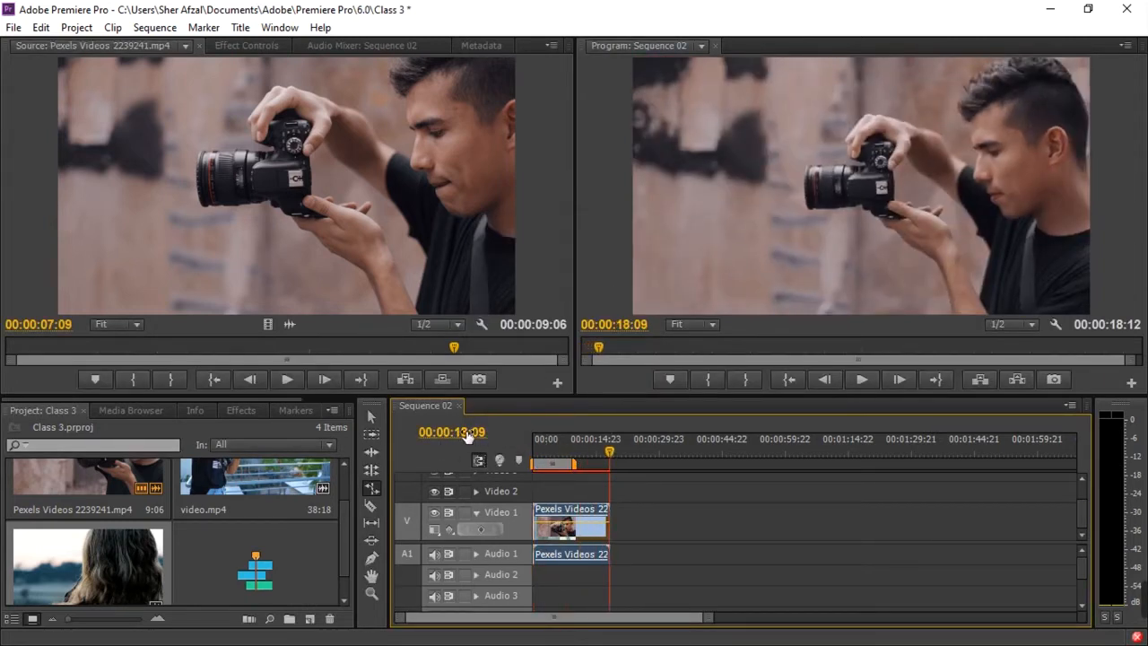
left_click_drag(610, 457, 568, 452)
Set the clip's speed to 150% in Speed/Duration and scrub around its shortened end
right_click(590, 527)
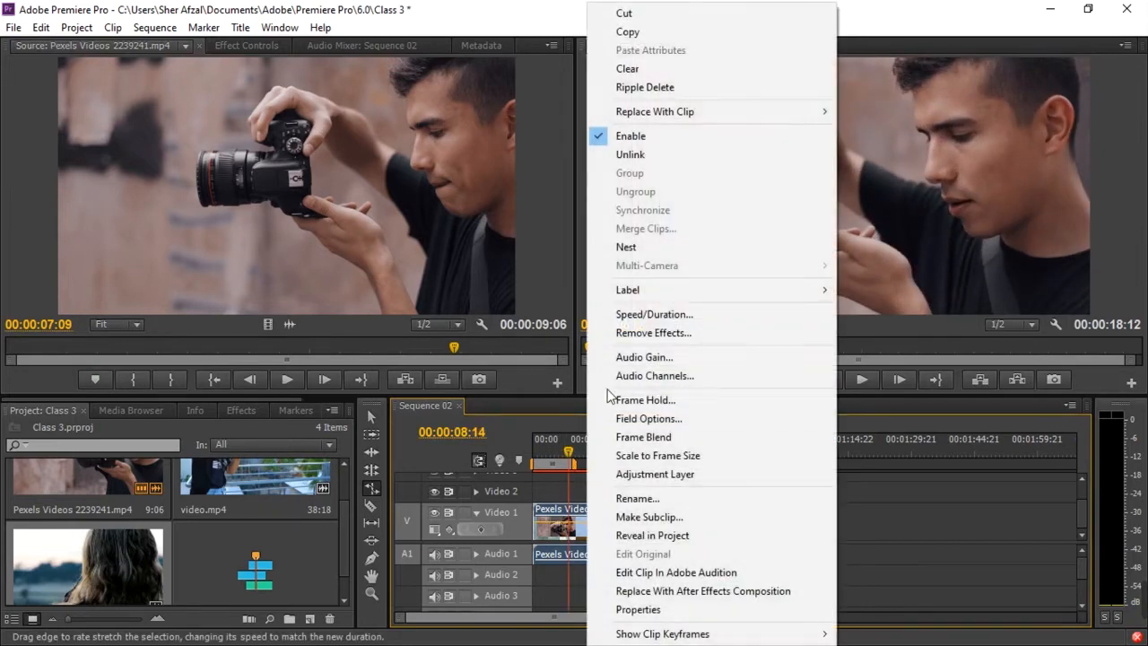
left_click(618, 314)
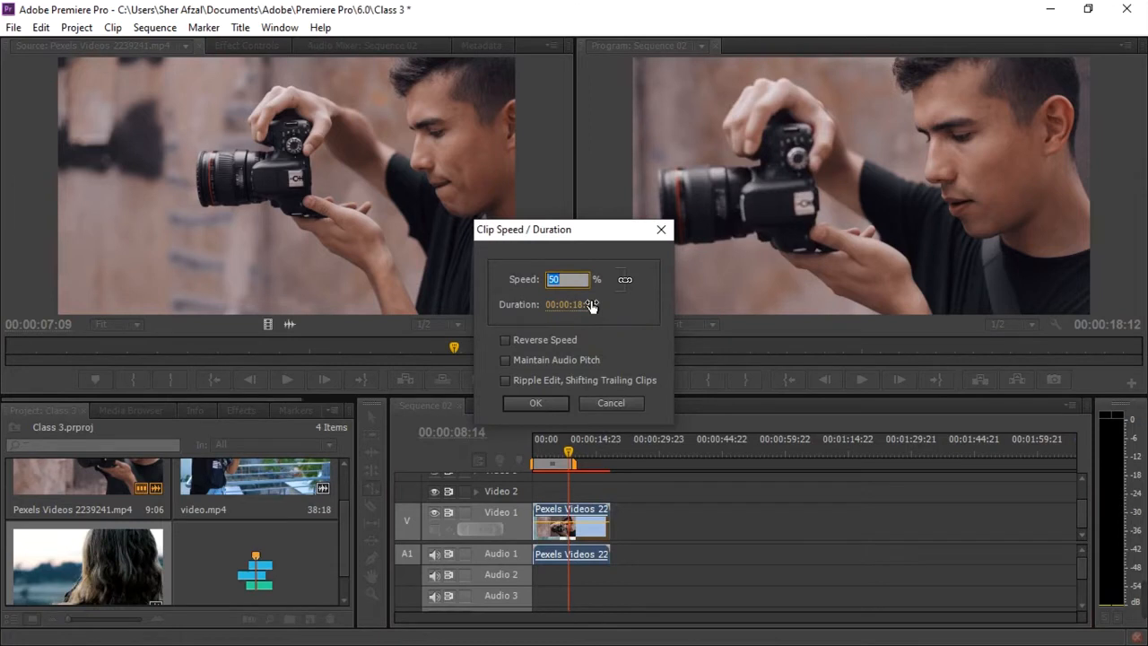
type("150")
key("Return")
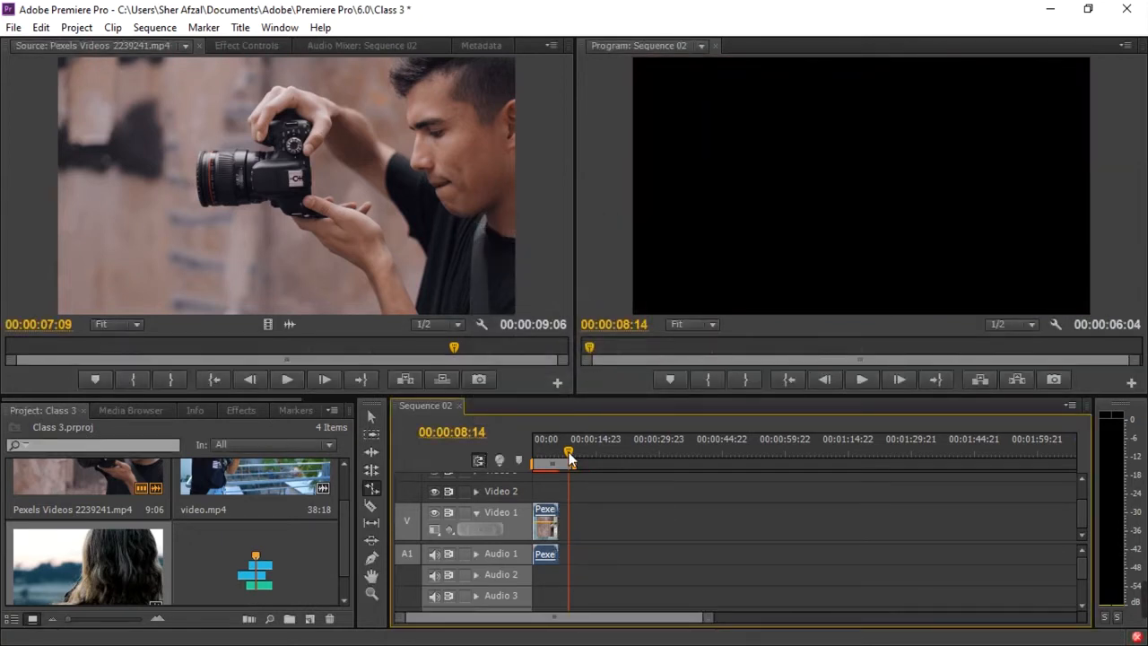
left_click_drag(570, 454, 559, 456)
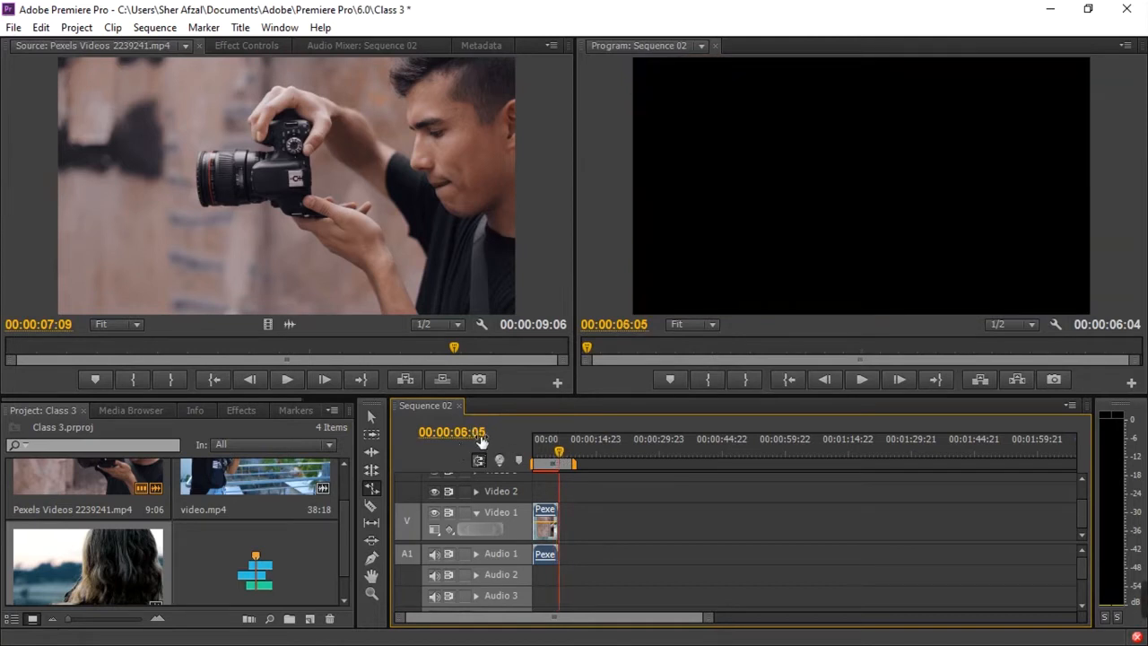
left_click(553, 455)
left_click_drag(557, 456, 562, 456)
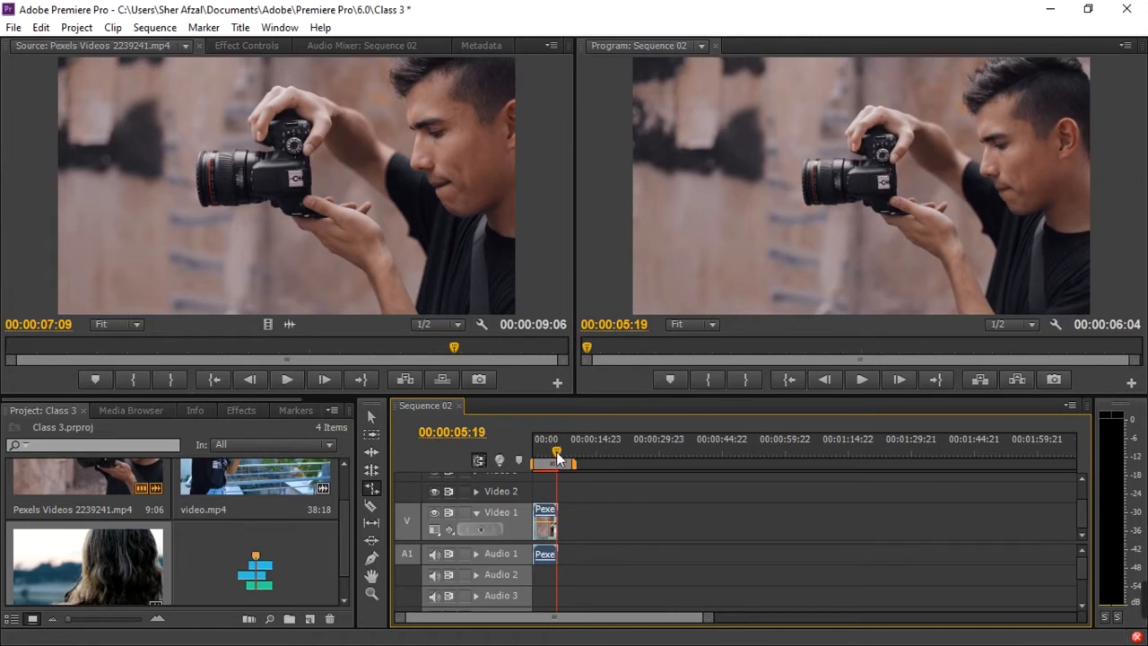
Play the sped-up clip from the start of the sequence and stop after about three seconds
key("Home")
left_click(871, 378)
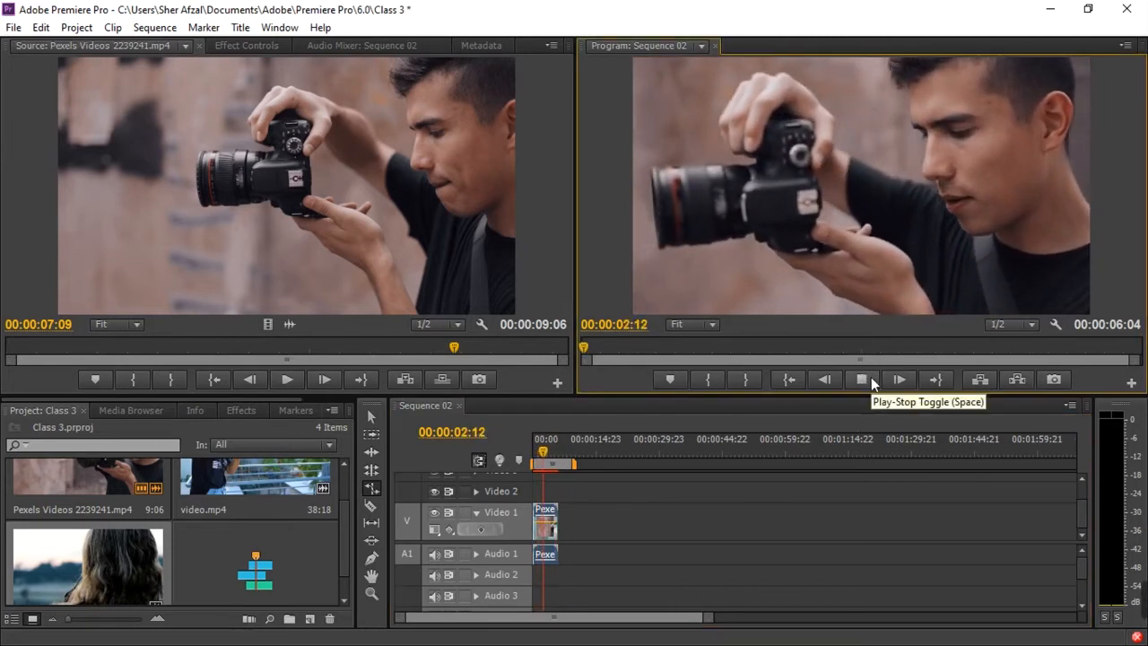
left_click(871, 377)
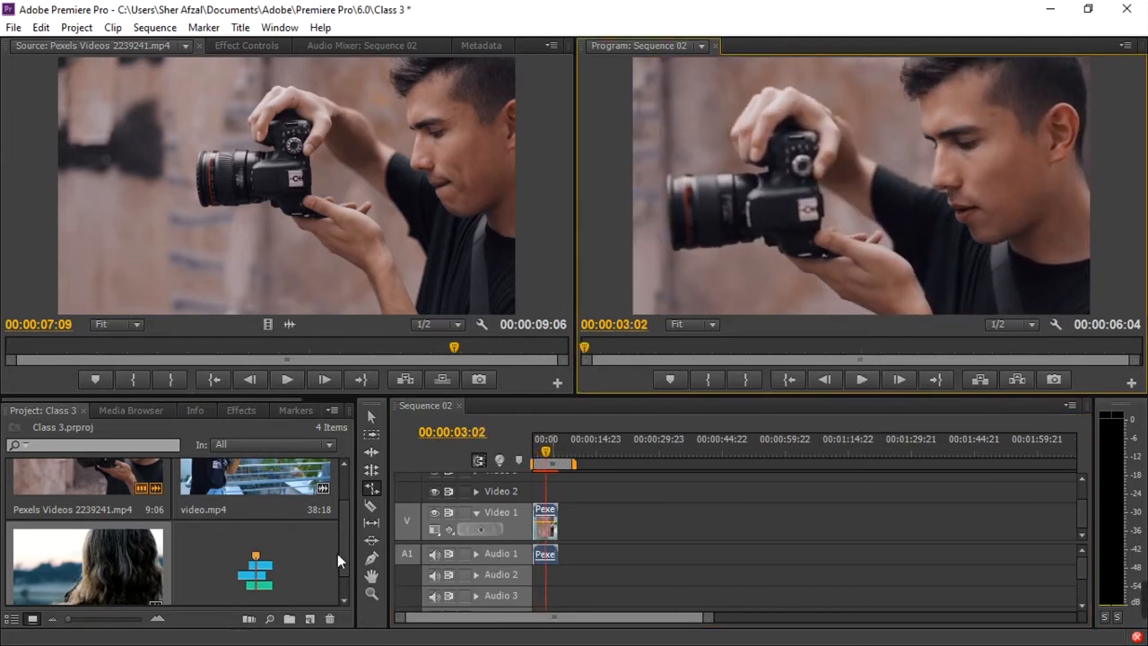
Try different durations in Speed/Duration, then set the clip to 100% speed at 00:00:09:06 with Reverse Speed enabled
left_click(373, 495)
right_click(547, 521)
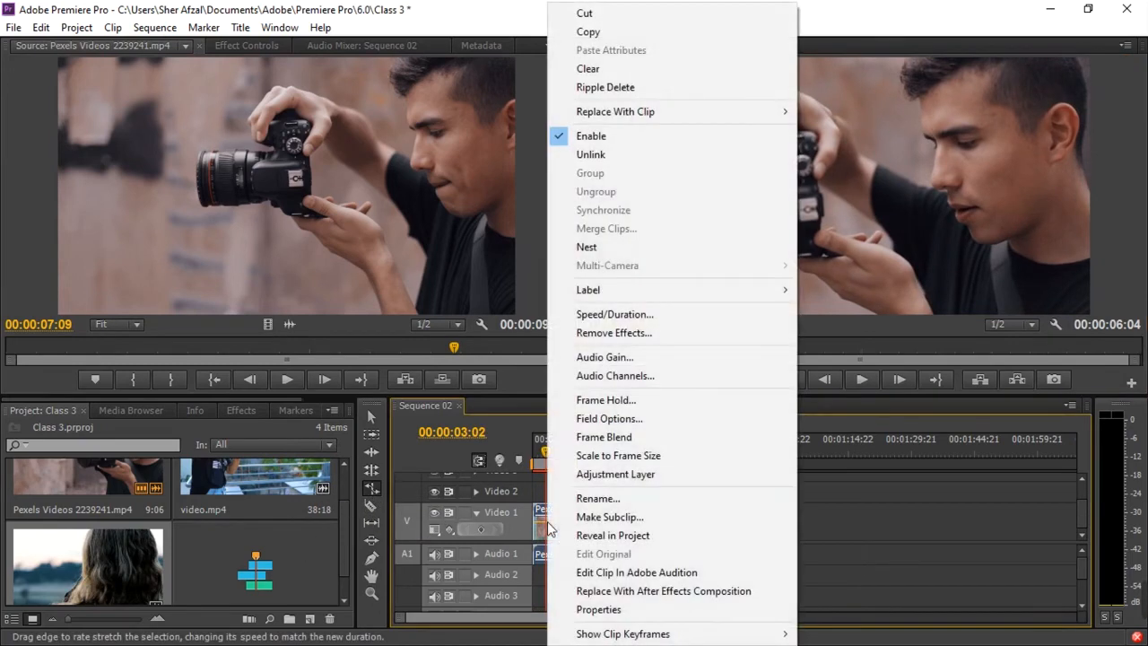
left_click(538, 529)
right_click(536, 527)
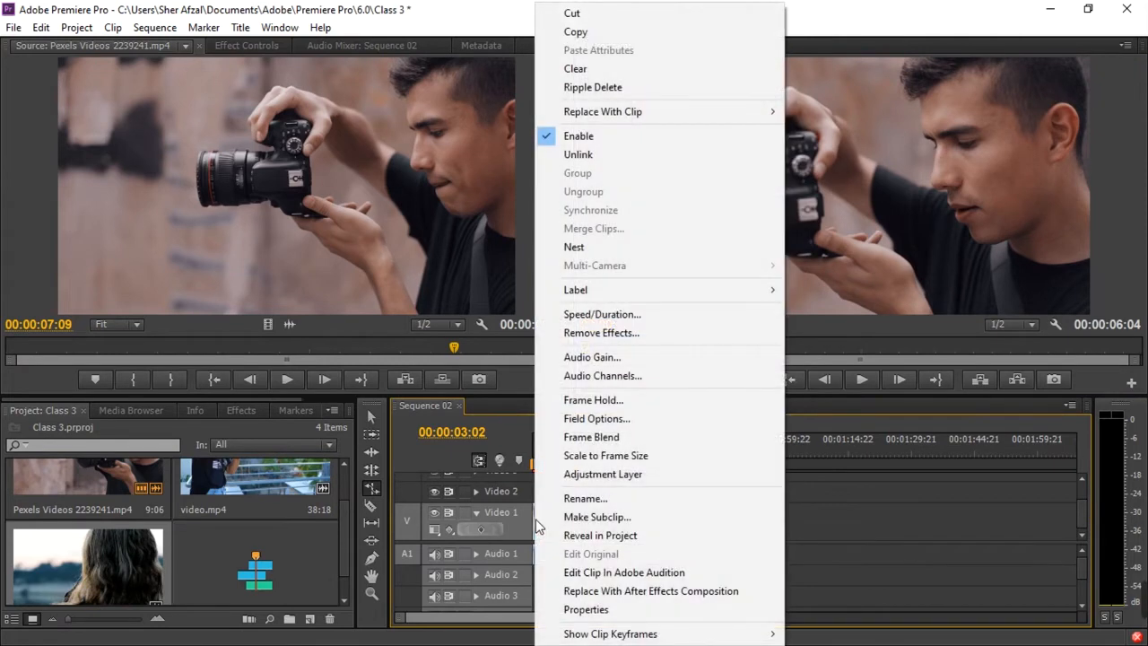
left_click(617, 316)
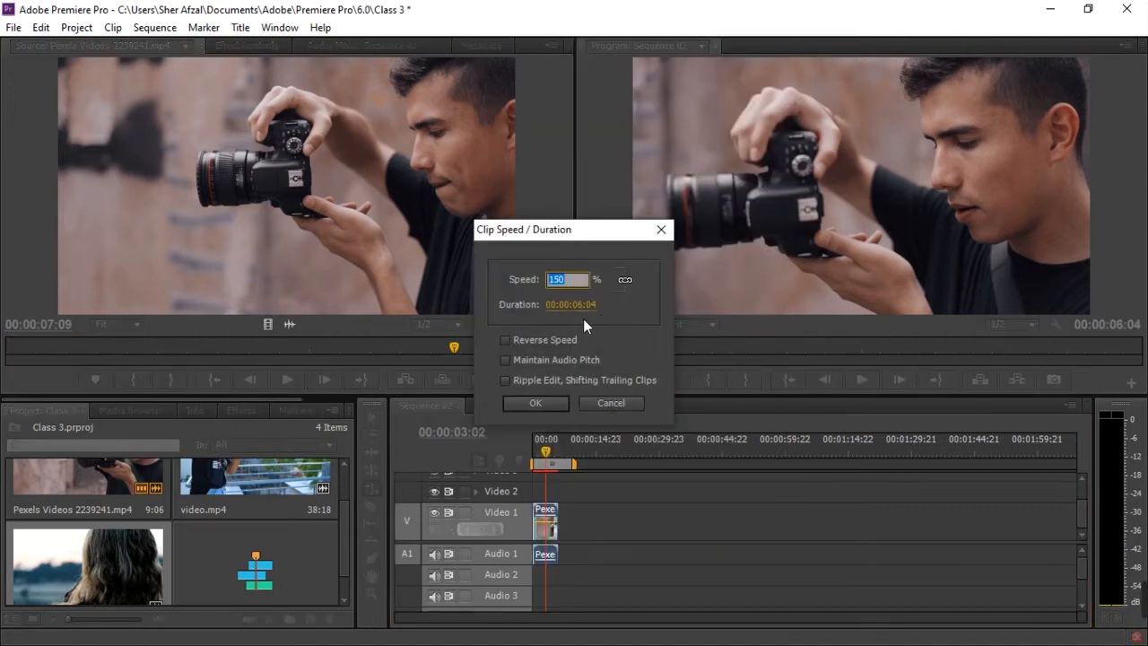
left_click(590, 309)
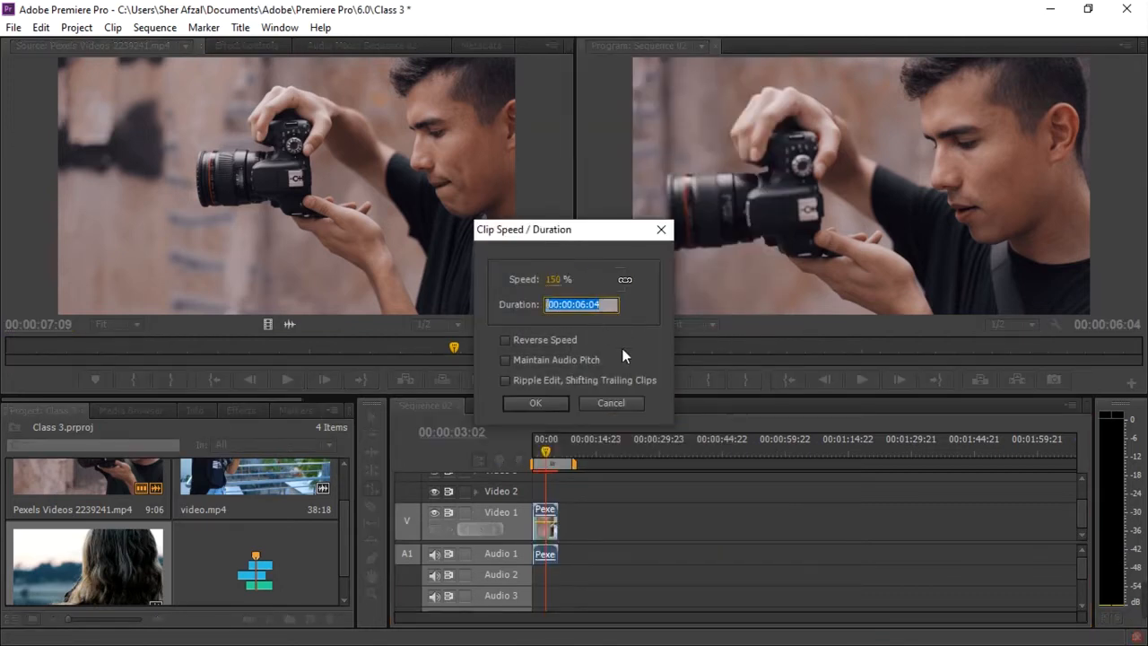
right_click(584, 305)
left_click(593, 311)
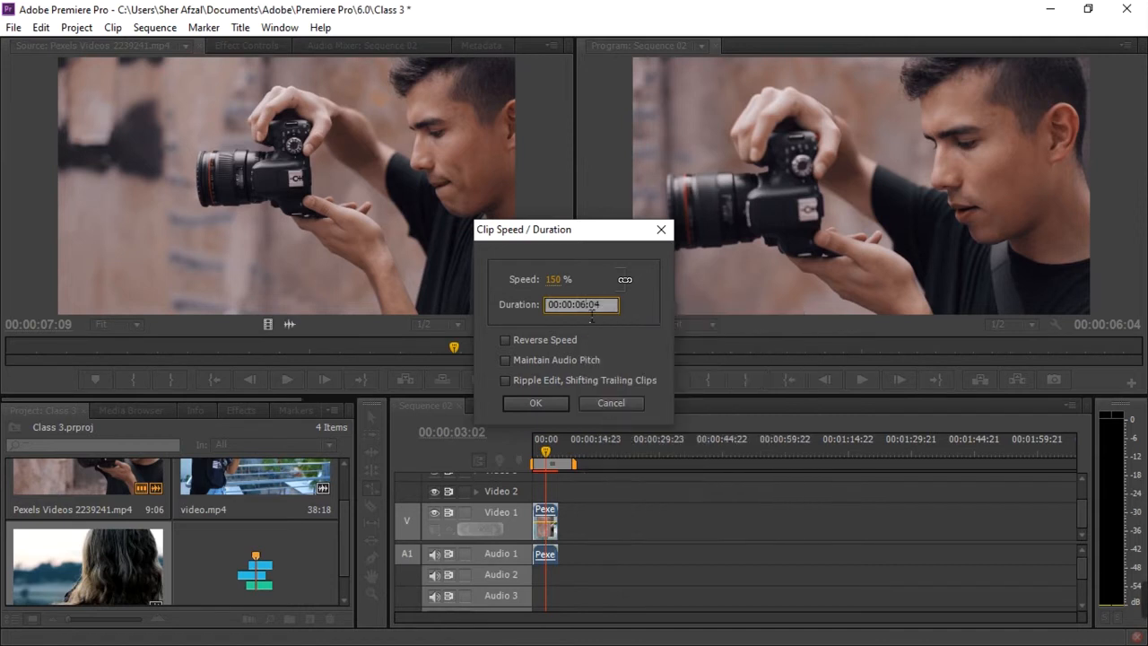
right_click(585, 304)
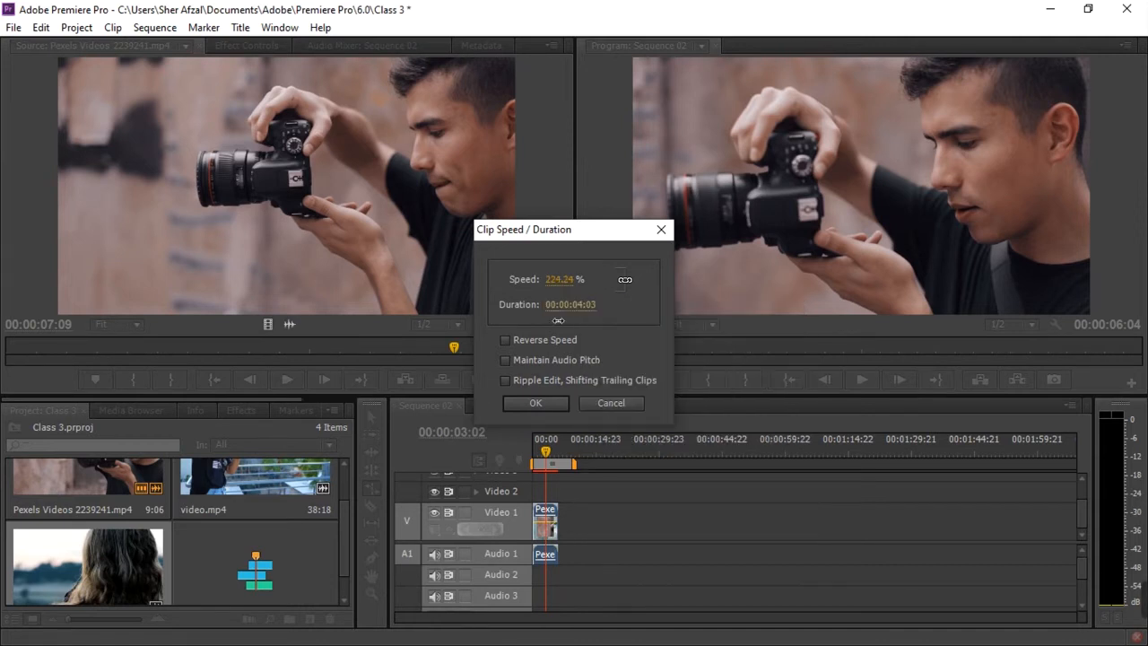
left_click_drag(558, 320, 551, 319)
left_click_drag(584, 313, 703, 322)
left_click(549, 400)
Play the reversed clip from the sequence start and render the work area to preview it smoothly
left_click_drag(545, 451, 515, 453)
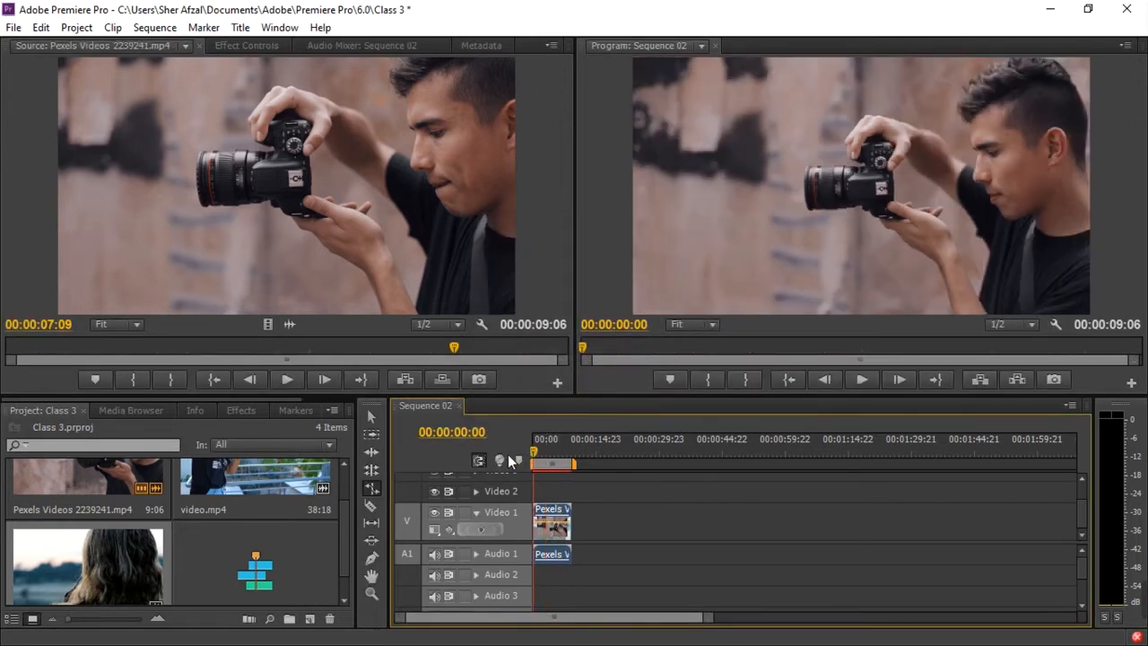
left_click(871, 385)
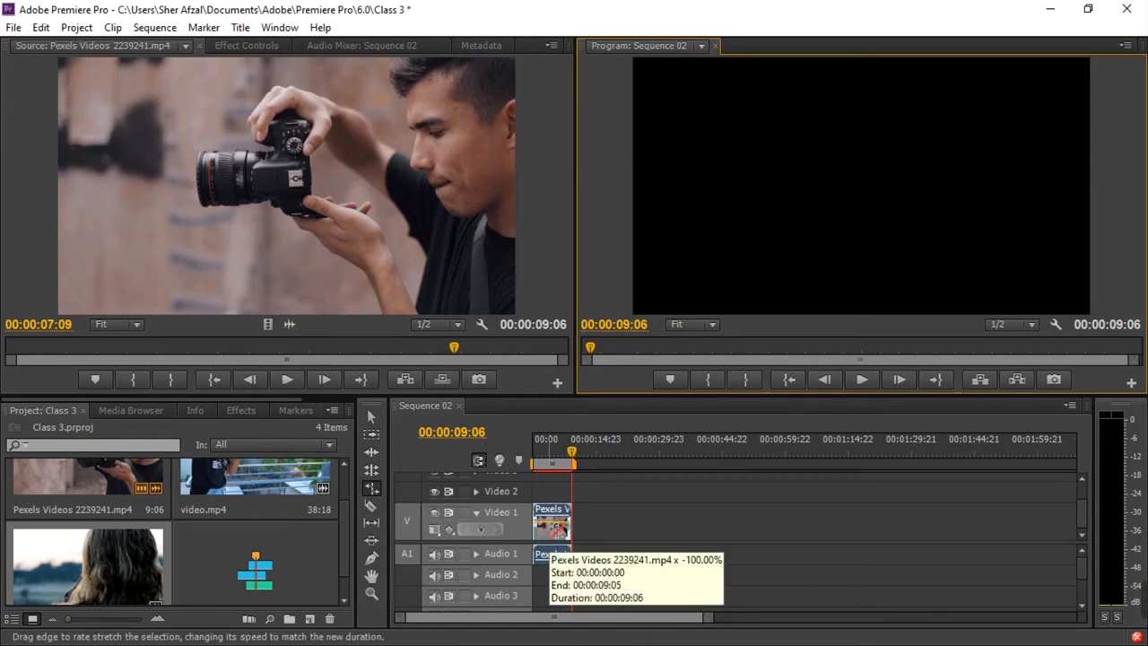
key("Return")
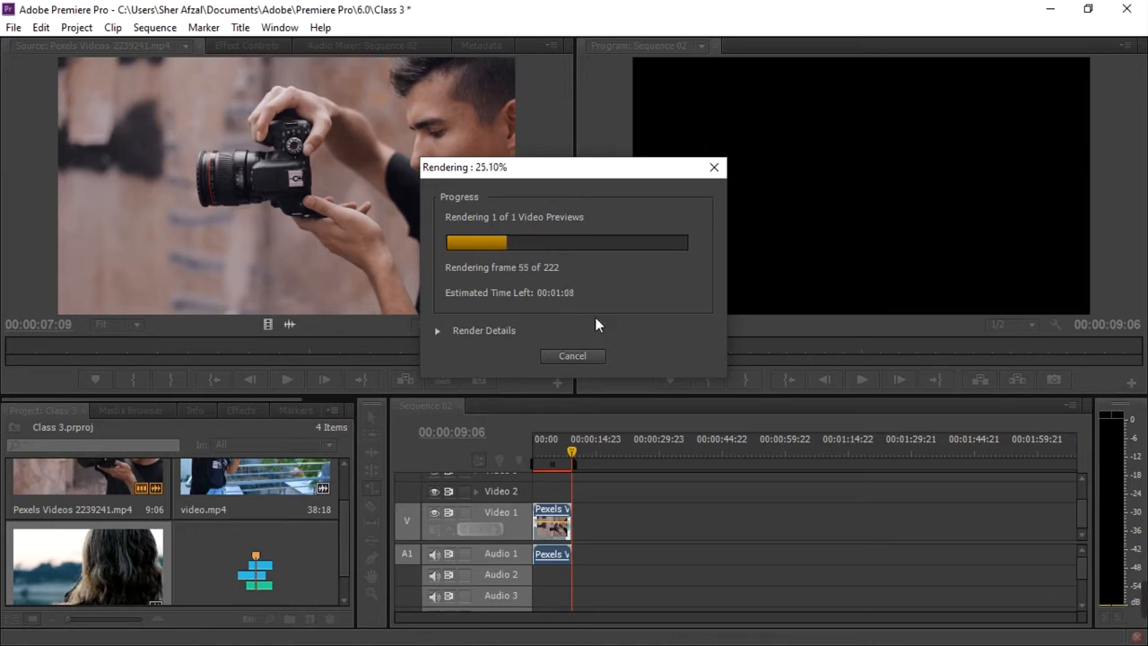
left_click_drag(543, 176, 287, 227)
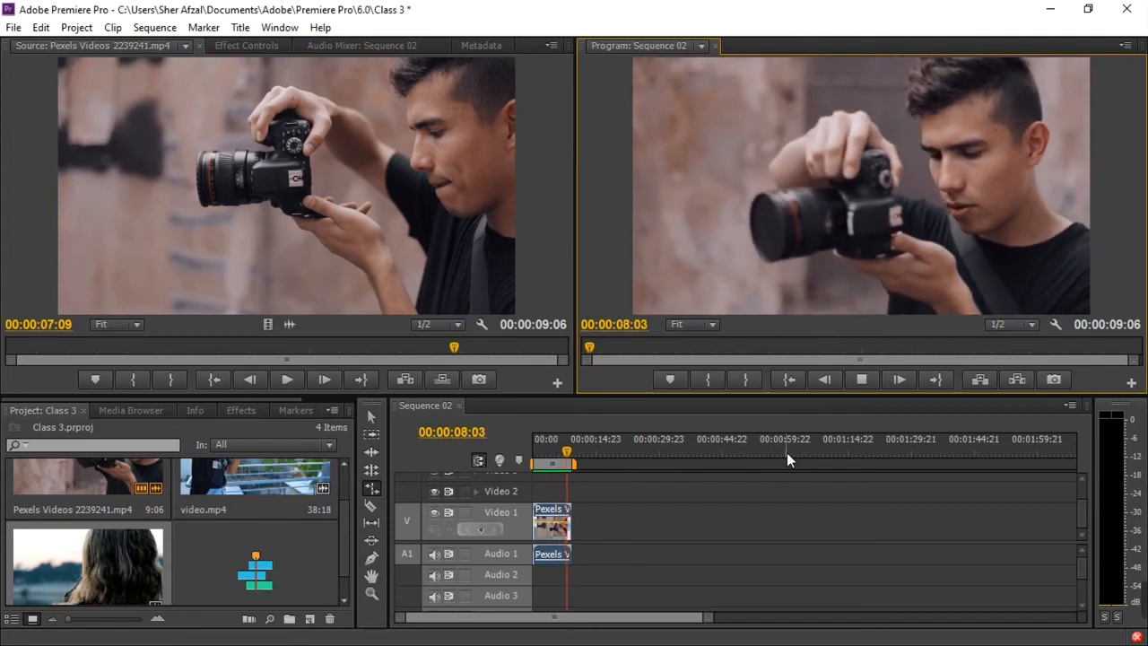
Undo the clip's reversal and place video.mp4 directly after it on Video 1 at 00:00:09:06
key("ctrl+z")
key("ctrl+z")
key("Delete")
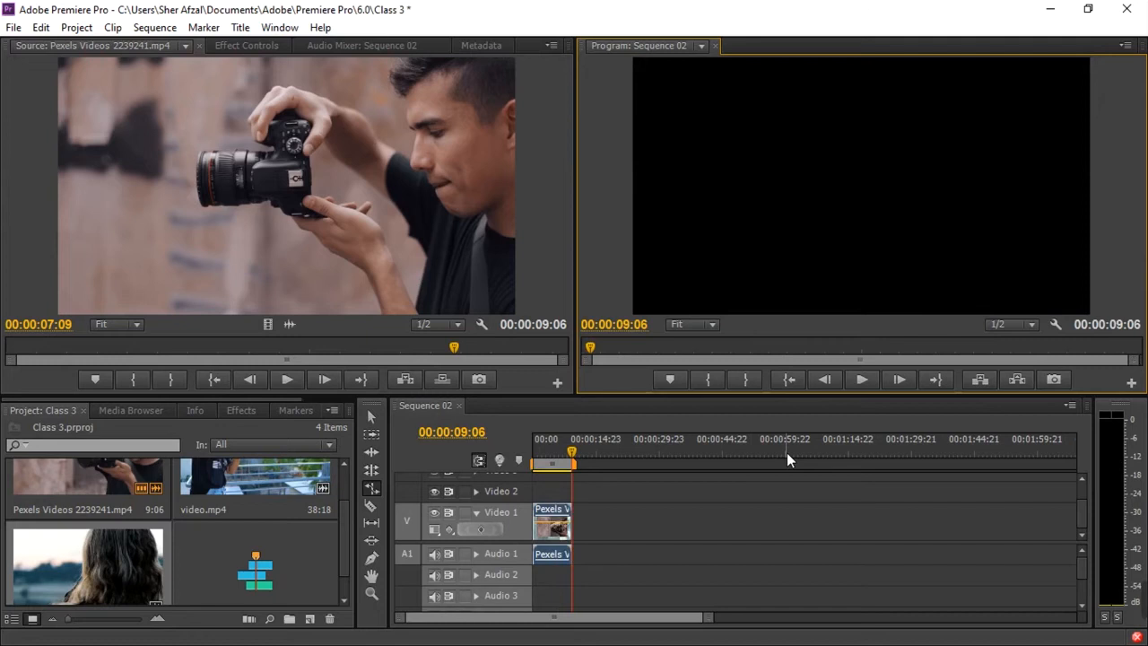
left_click_drag(232, 490, 574, 538)
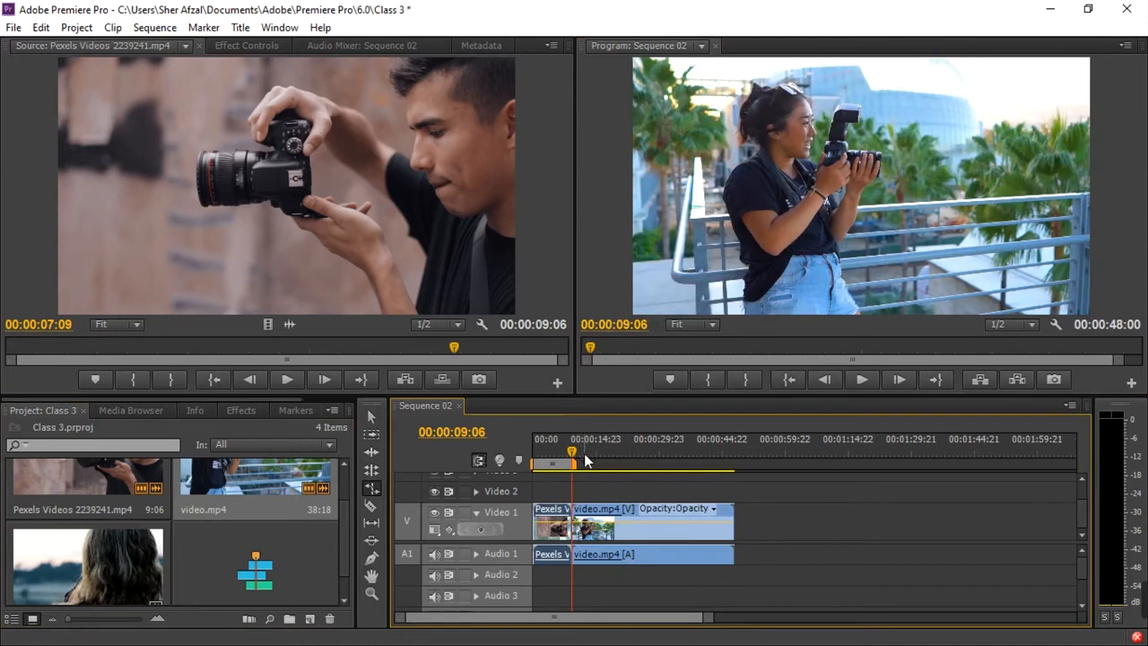
Split video.mp4 at about 00:00:16:02 with the Razor tool
key("equal")
key("equal")
key("equal")
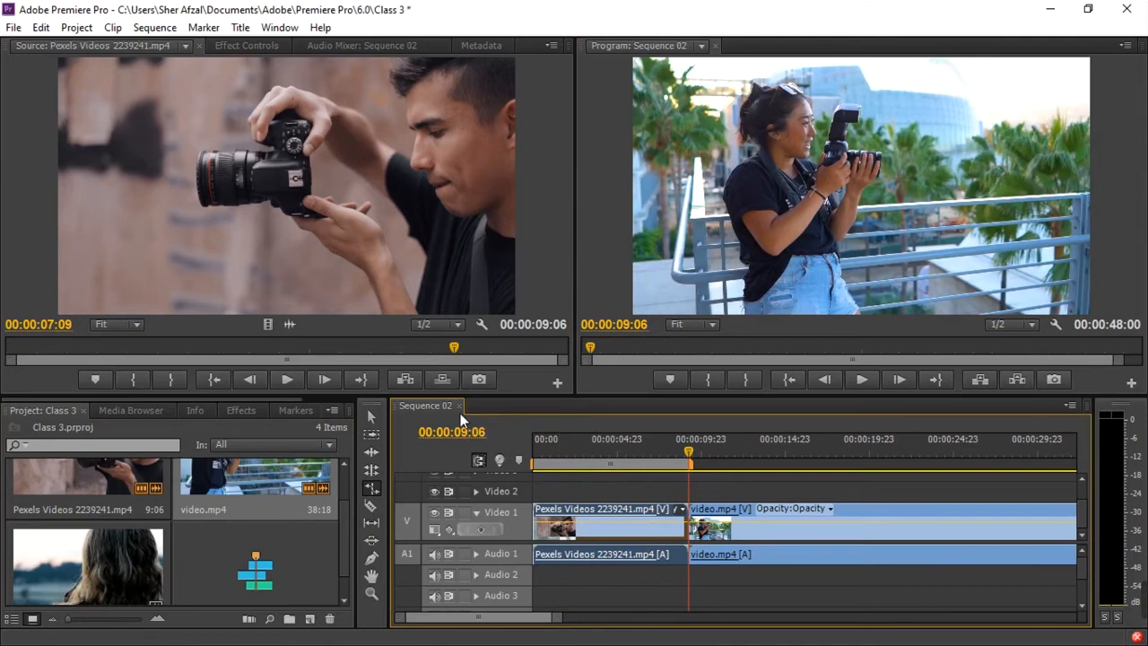
key("c")
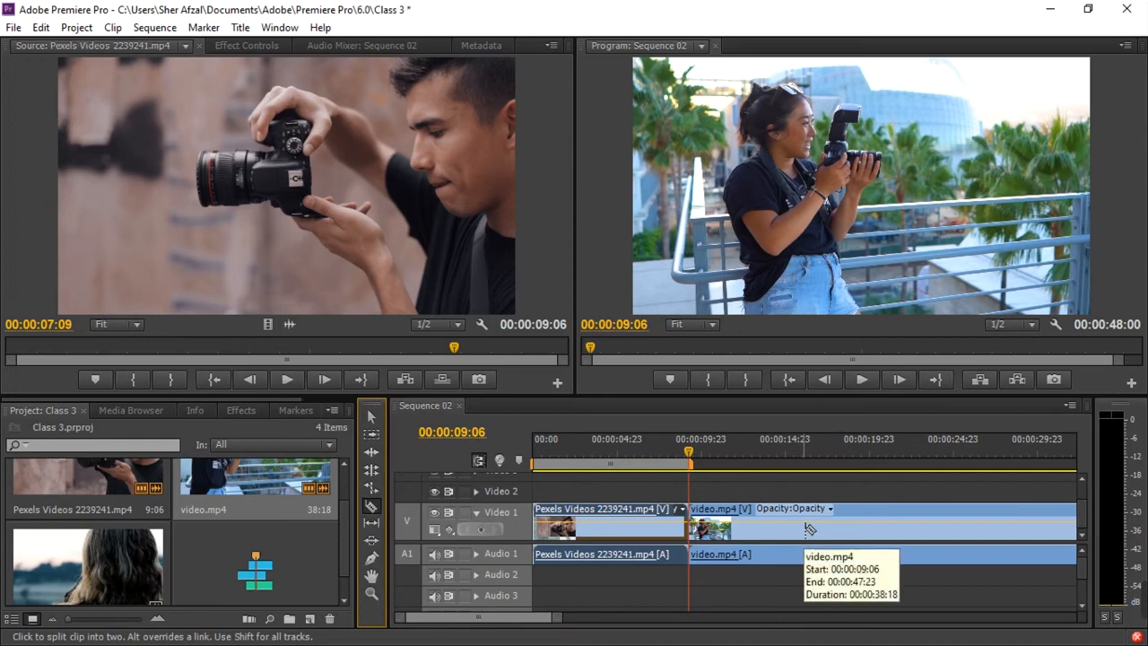
left_click(802, 529)
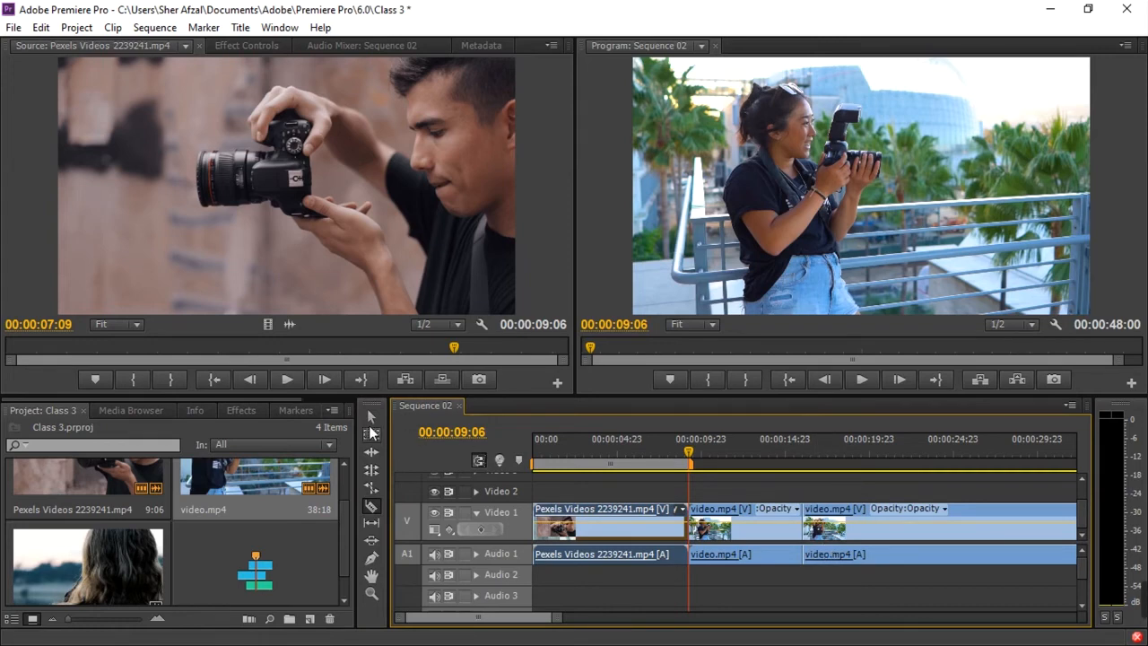
Delete the first piece of video.mp4 and move the remaining piece up against the preceding clip
left_click(371, 418)
left_click(738, 513)
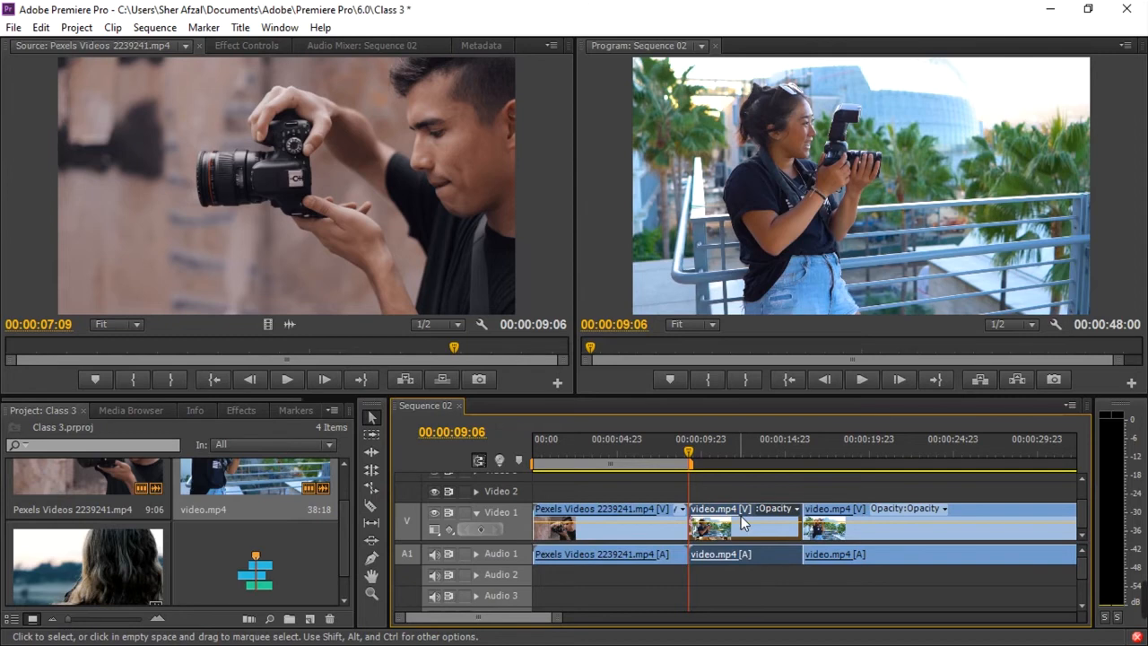
key("Delete")
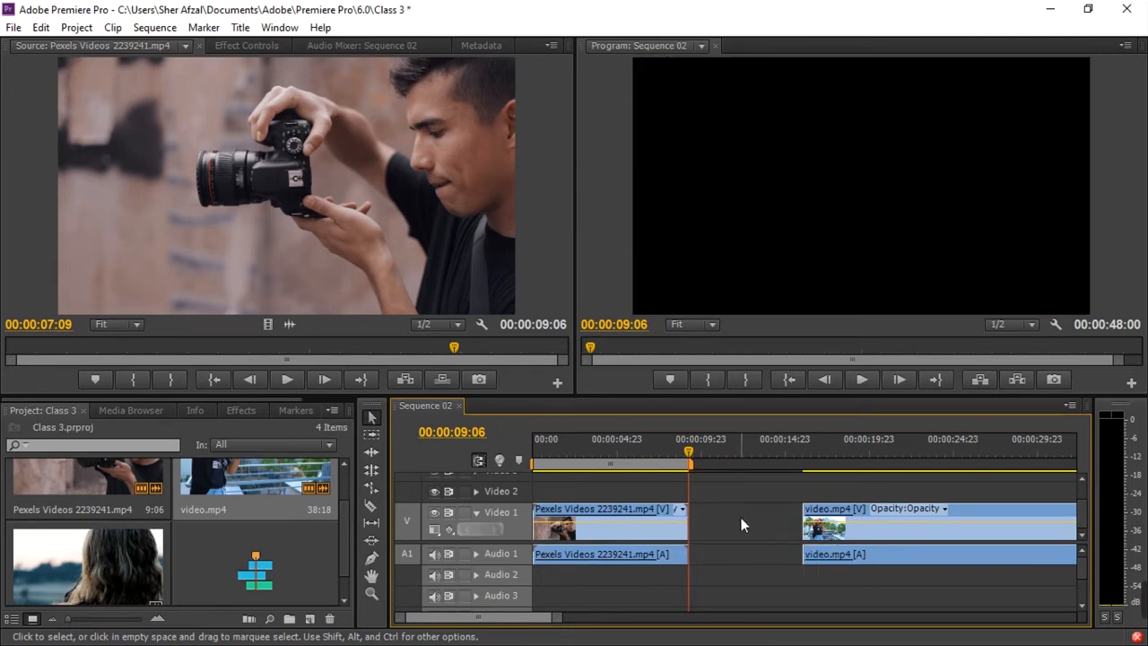
mouse_move(734, 453)
left_mouse_down()
mouse_move(710, 457)
mouse_move(757, 463)
mouse_move(733, 466)
left_mouse_up()
left_click_drag(809, 532, 726, 520)
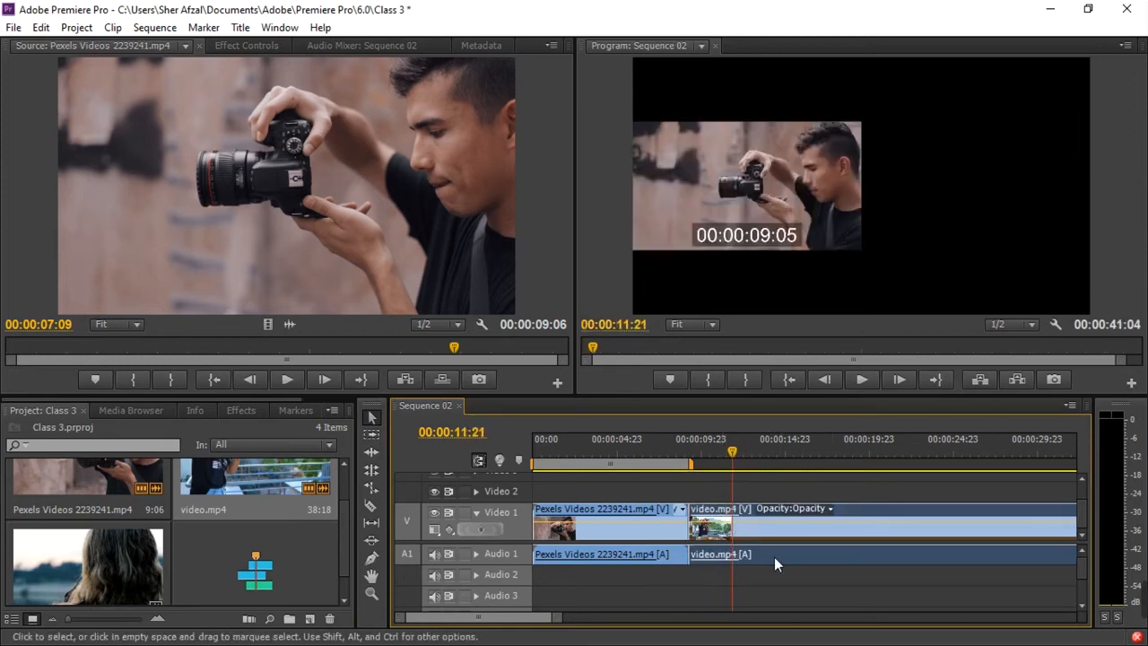
Undo the move of the remaining piece and ripple-delete the empty gap between the two clips
key("ctrl+z")
left_click(761, 523)
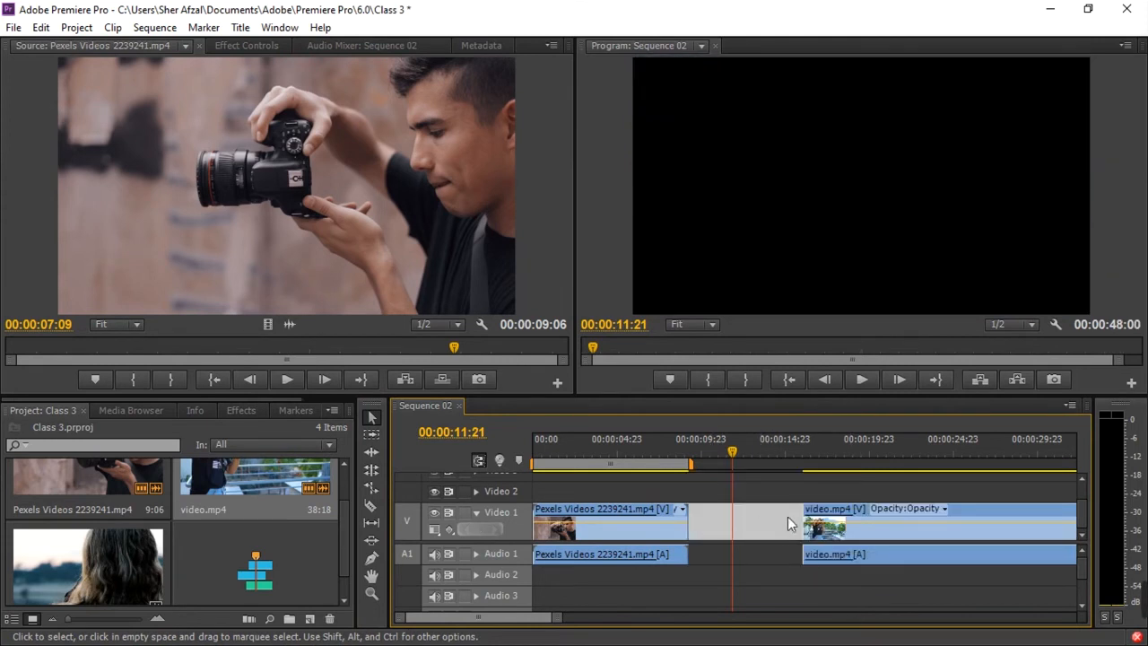
right_click(740, 521)
left_click(773, 530)
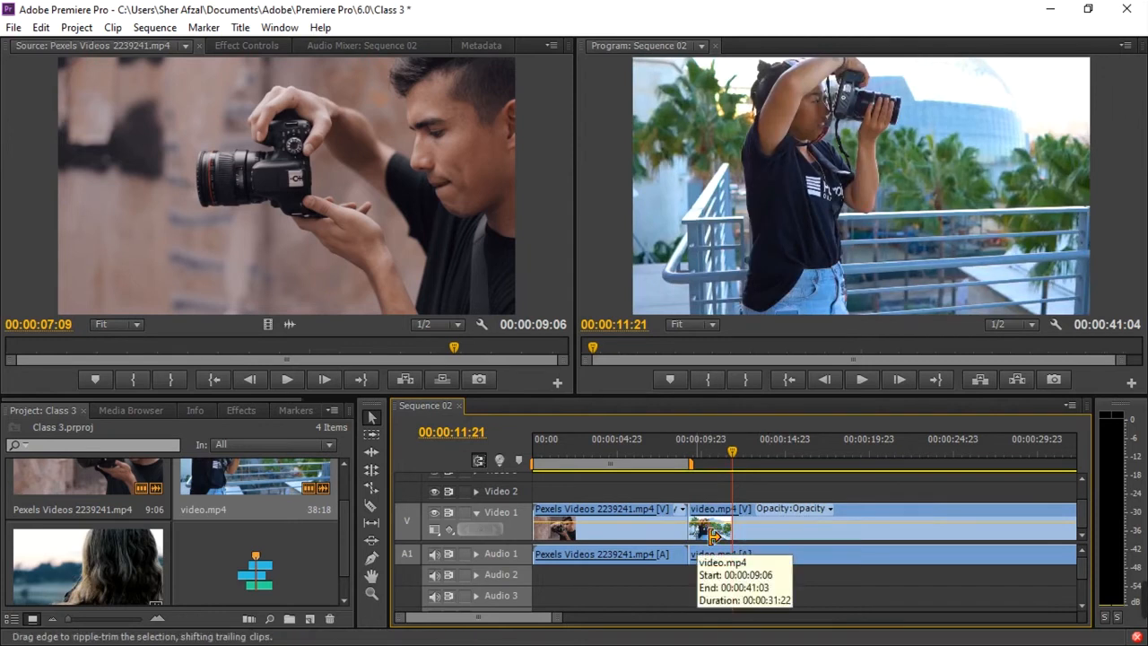
Undo the gap removal and the deletion, then ripple-delete the first piece of video.mp4 directly
key("ctrl+z")
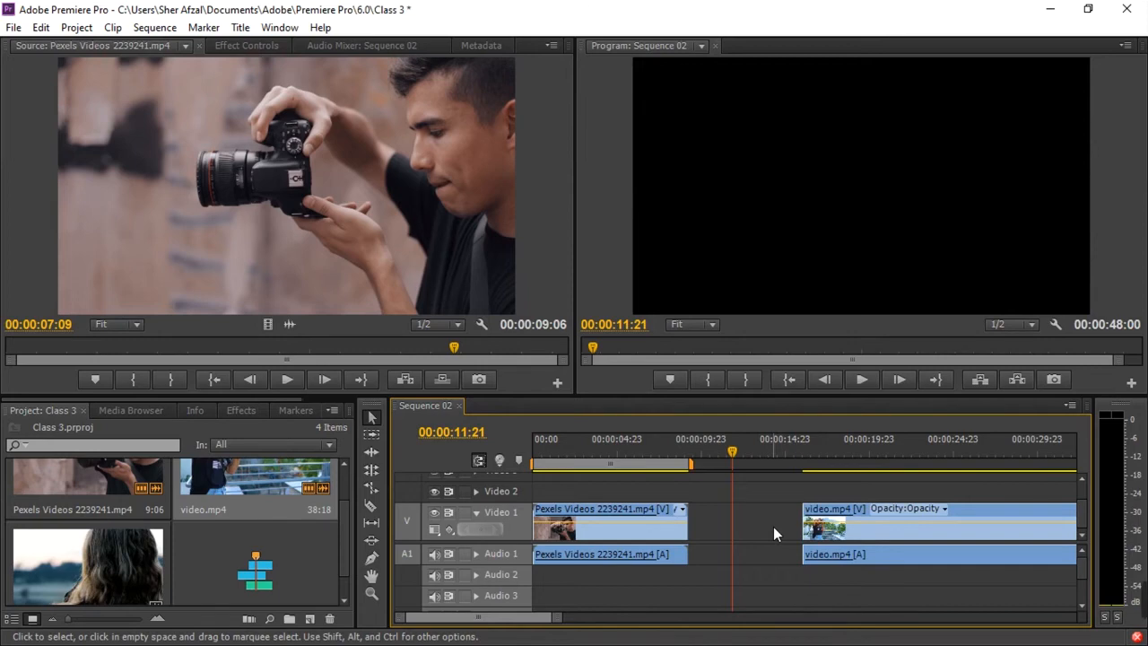
key("ctrl+z")
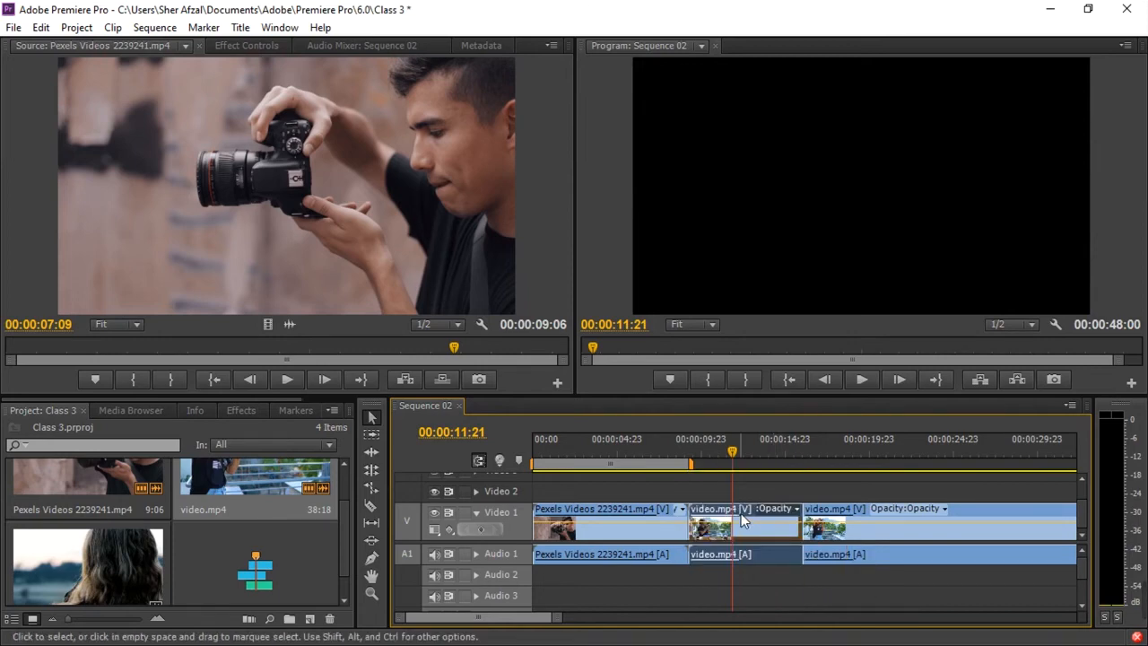
key("shift")
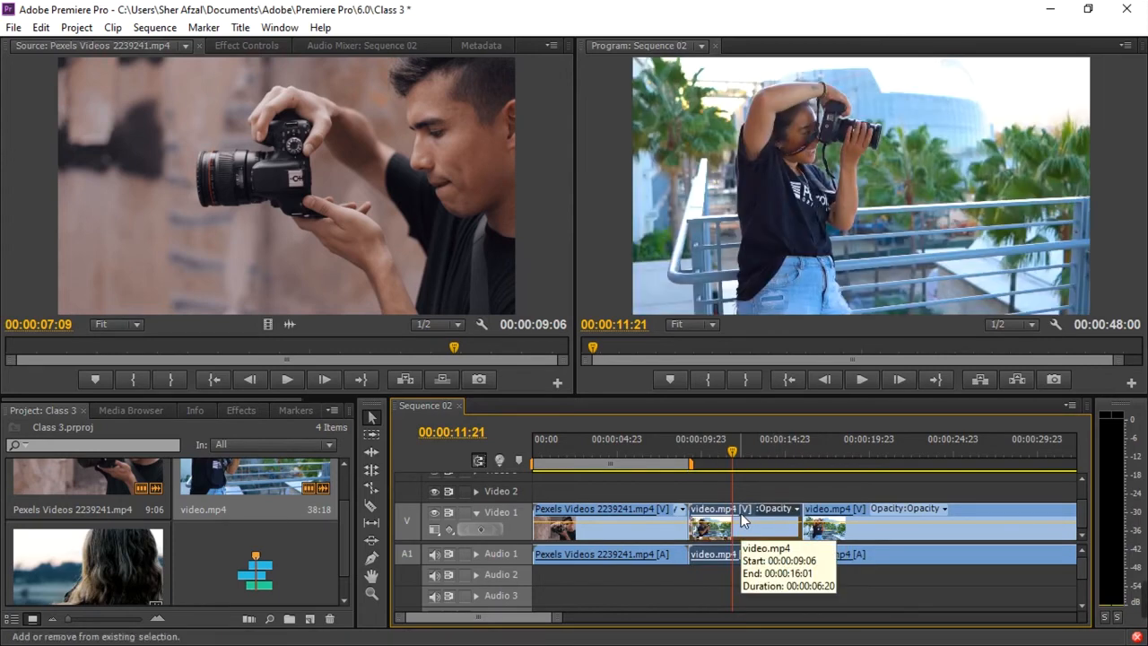
key("shift+Delete")
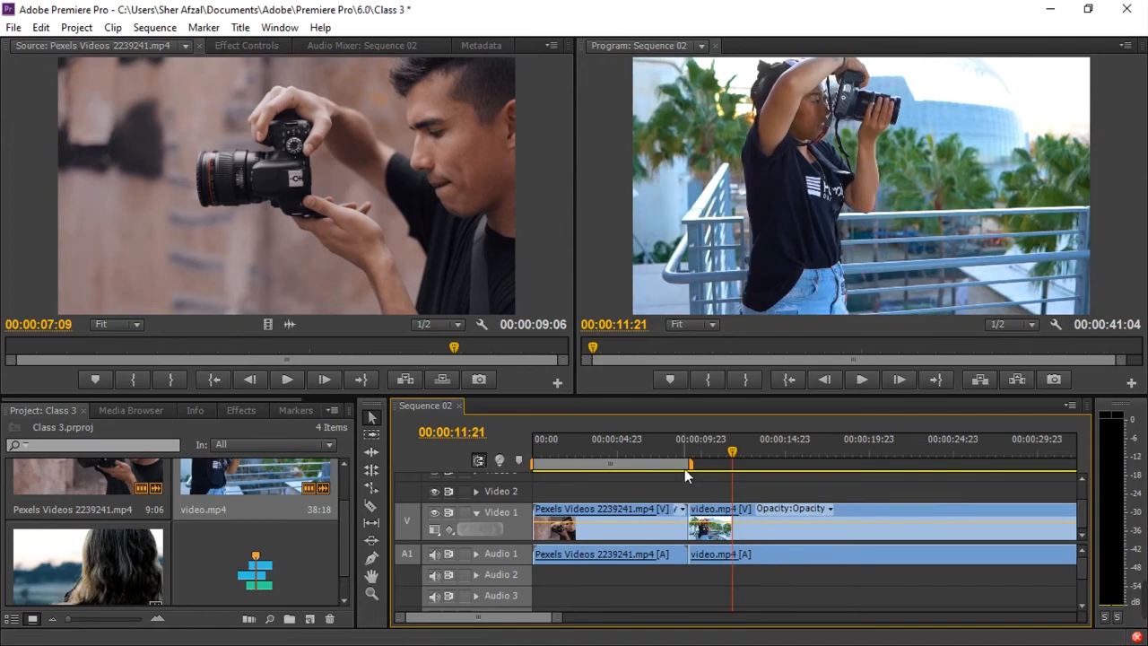
Create a new title, Title 01, over the frame at 00:00:10:06 and enter the text "VIDEO" on it
left_click_drag(674, 454, 706, 448)
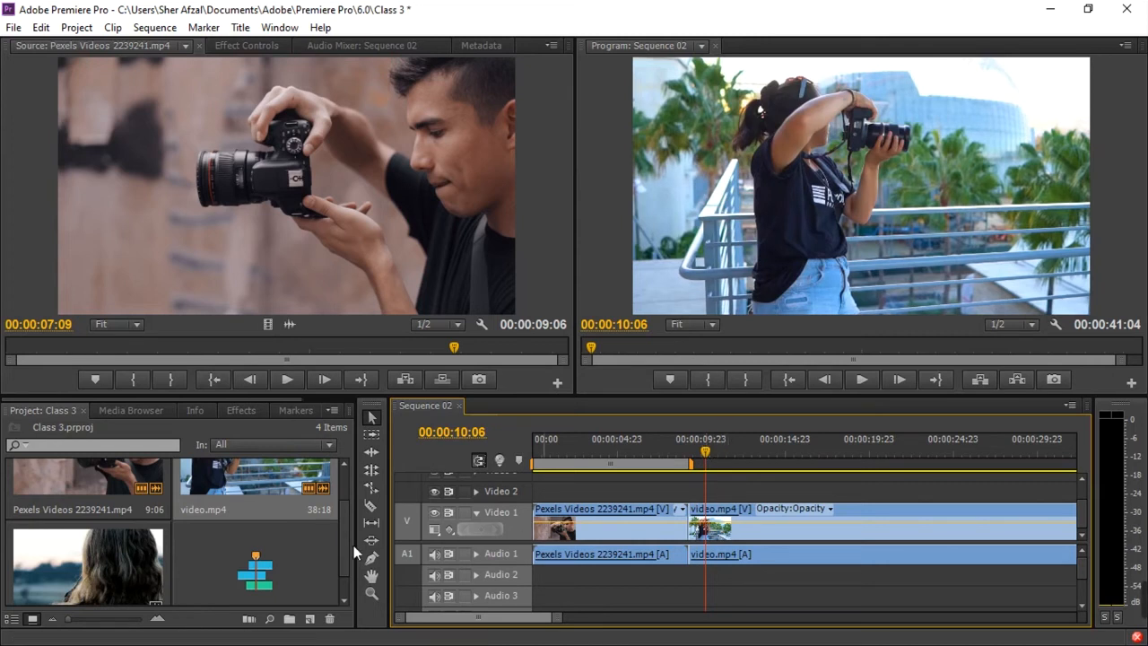
key("c")
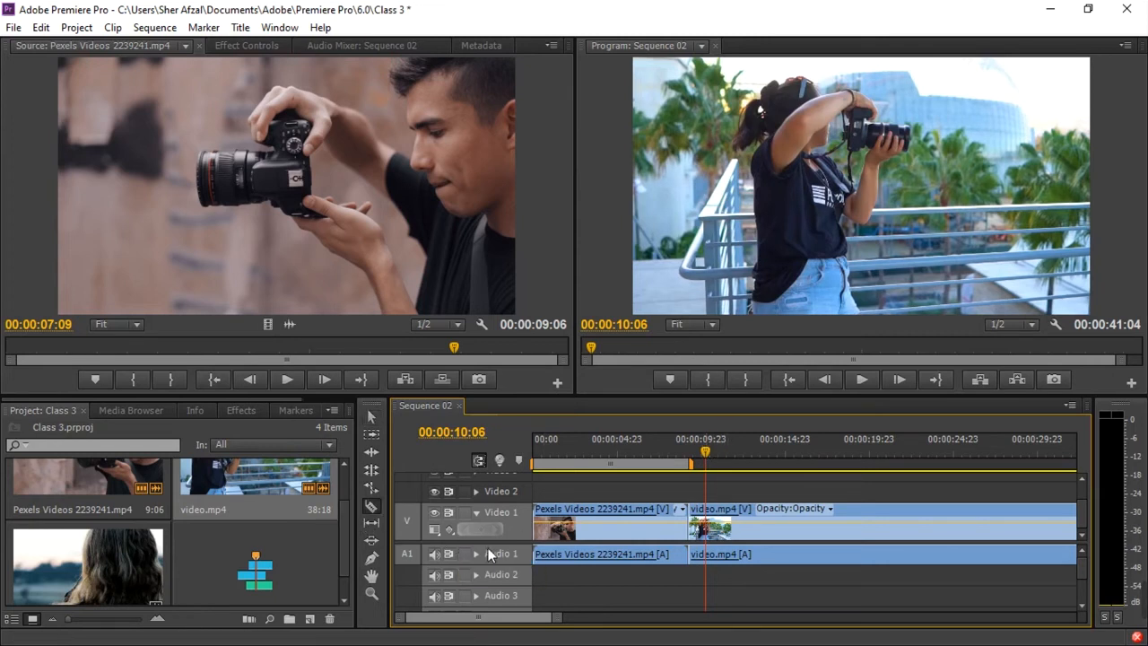
key("shift")
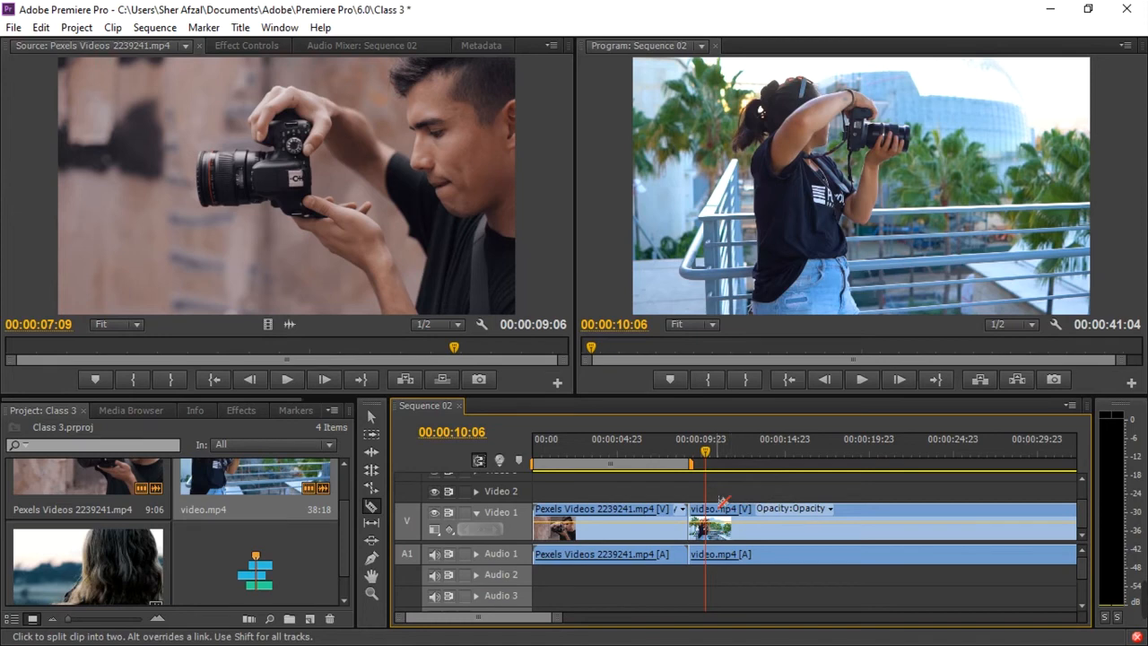
key("ctrl+t")
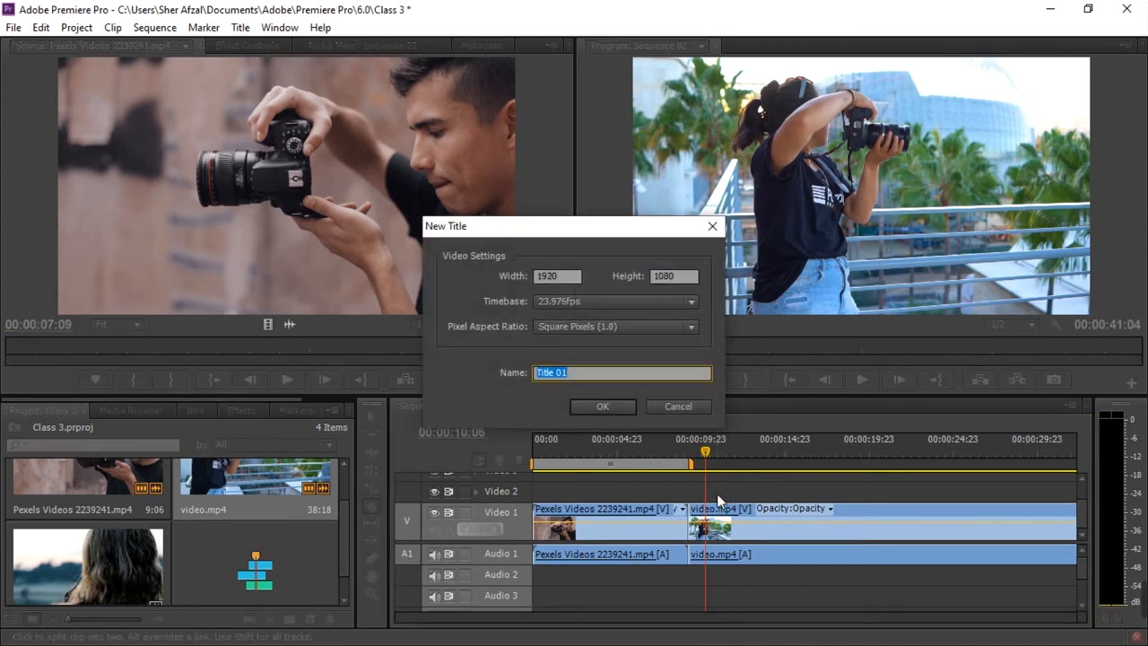
left_click(608, 406)
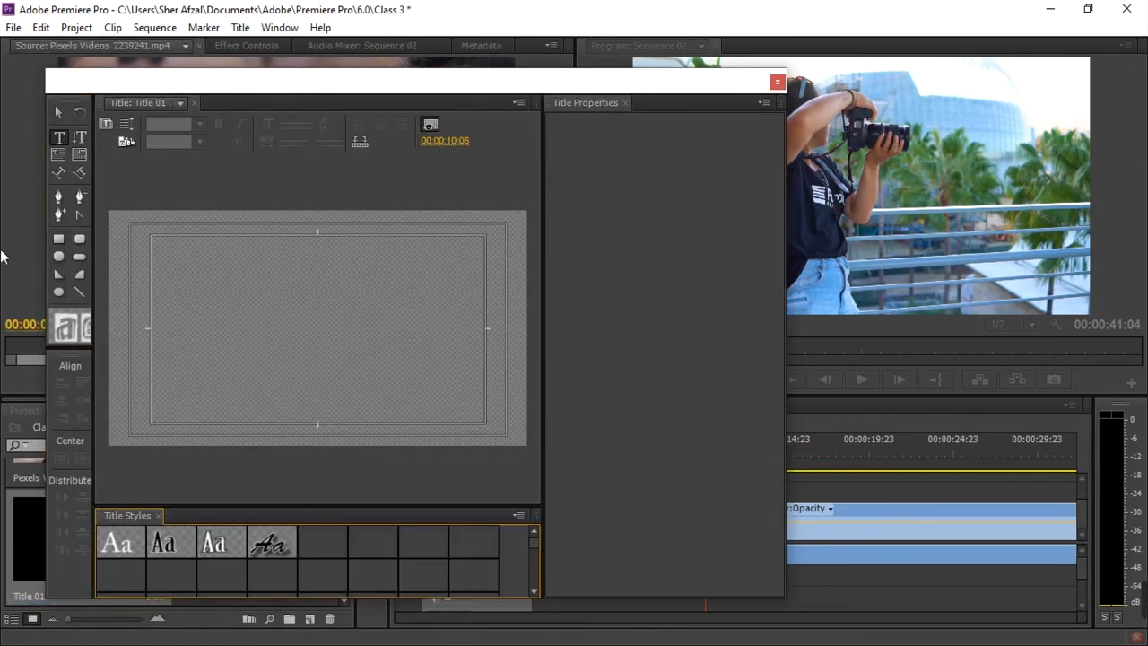
left_click(288, 377)
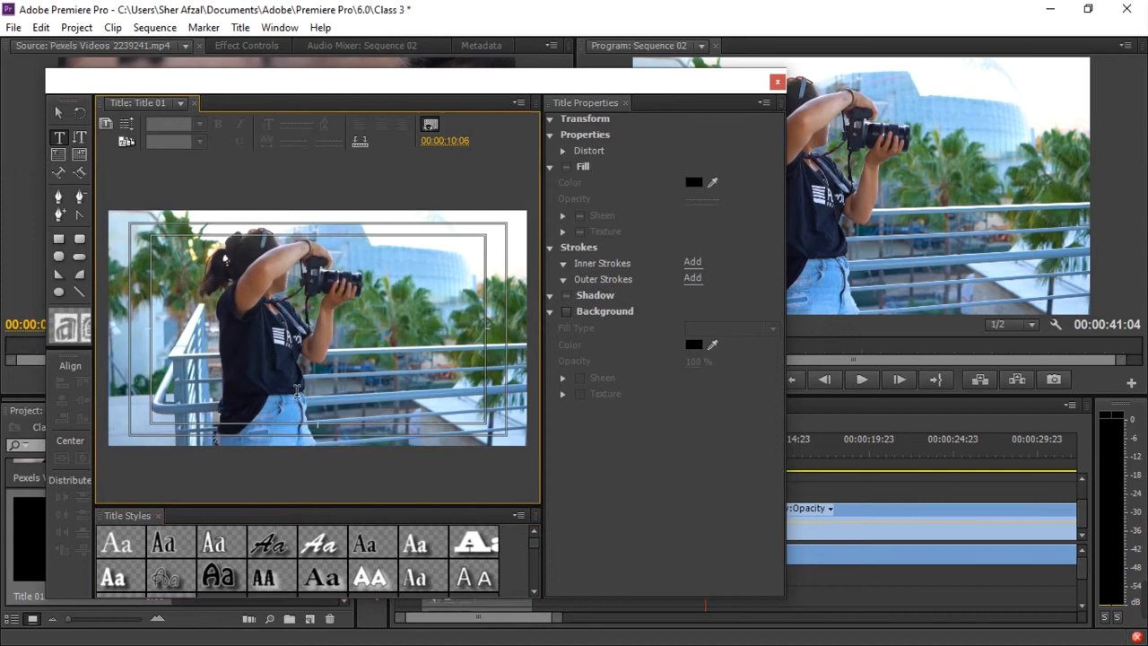
type("V")
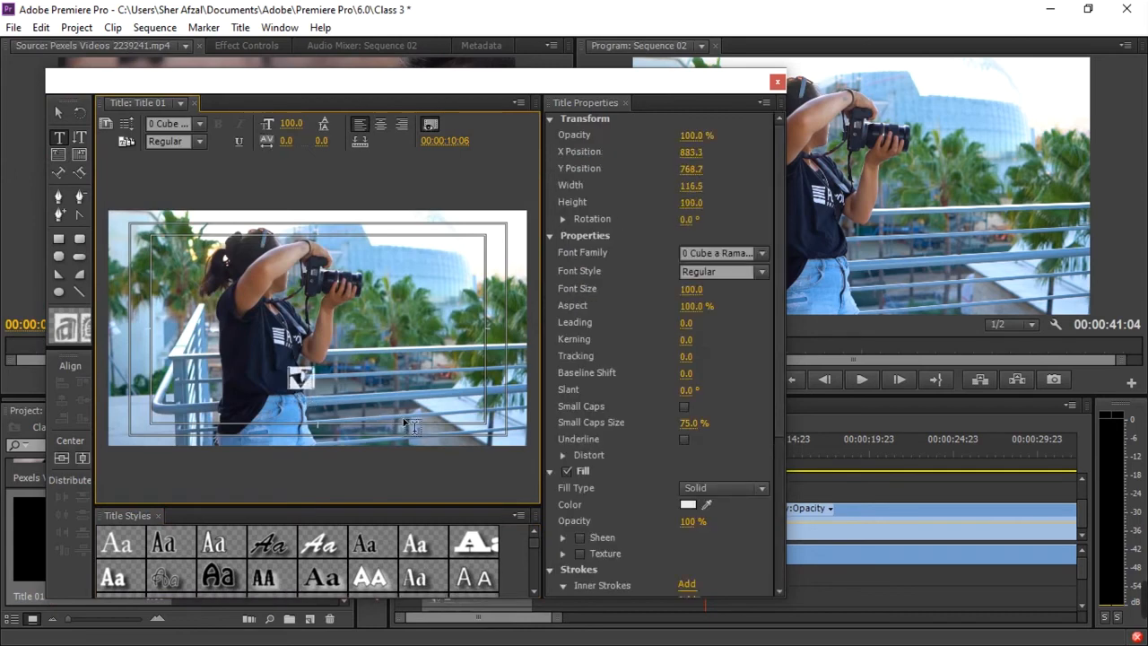
type("ello")
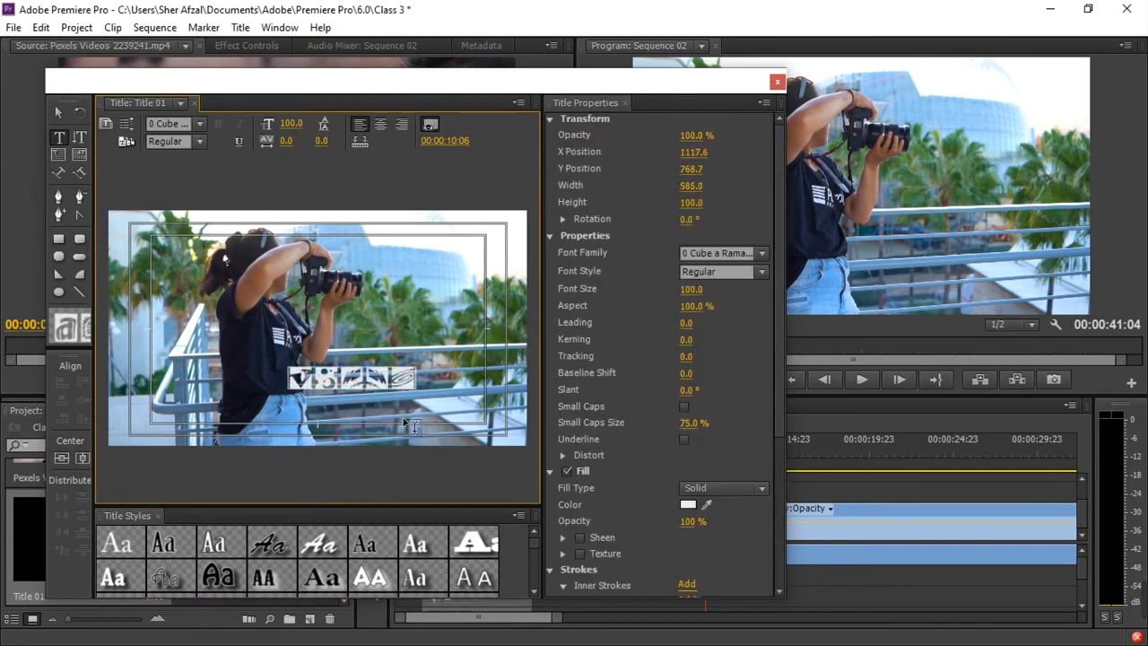
Set the title text's font to ADAM.CG PRO, reposition the text to the right of the woman, and close the title
left_click(179, 128)
key("Down")
key("Down")
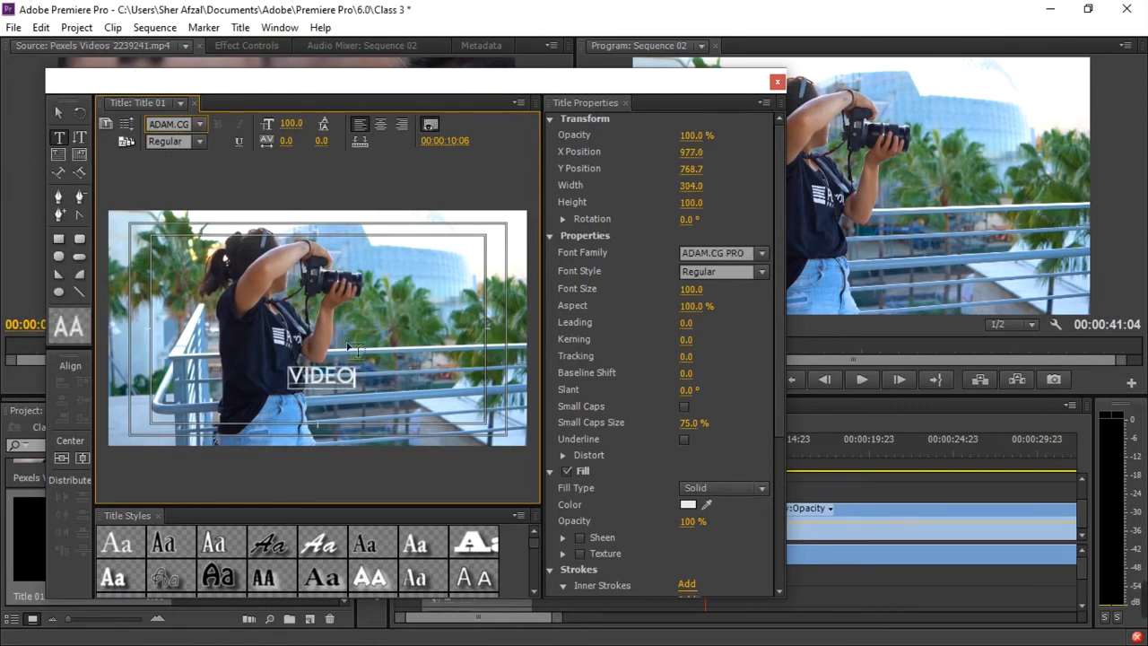
left_click(56, 111)
left_click(322, 381)
left_click_drag(322, 383, 403, 350)
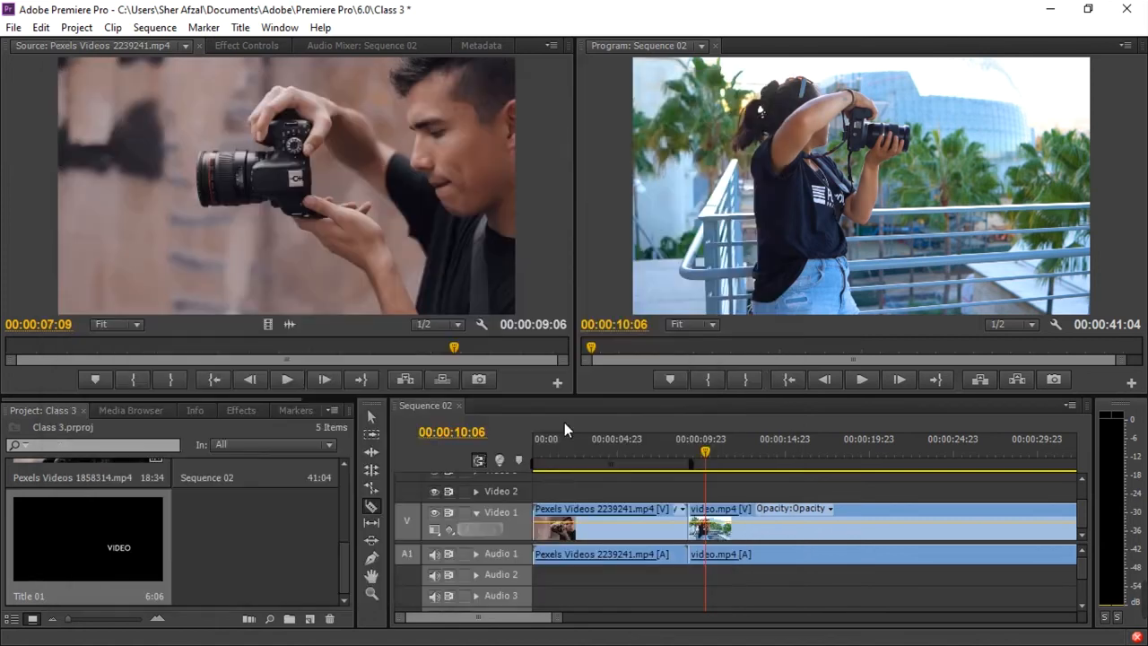
left_click(776, 82)
Place Title 01 on Video 2 above video.mp4, starting at 00:00:10:06
left_click_drag(149, 555, 652, 499)
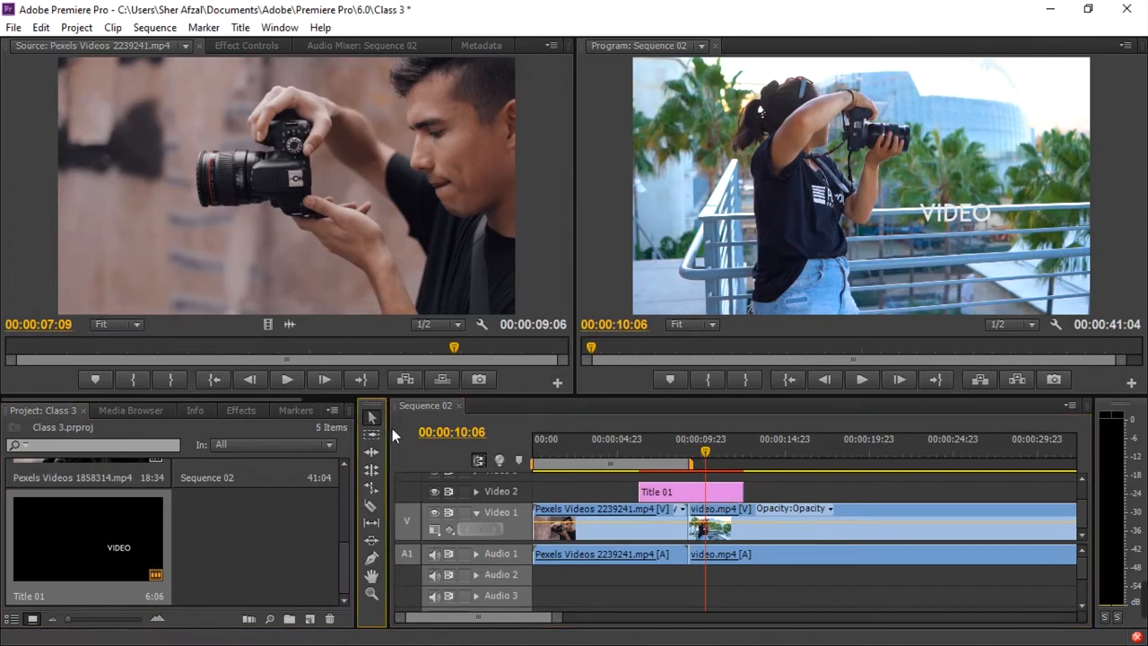
left_click_drag(694, 498, 759, 500)
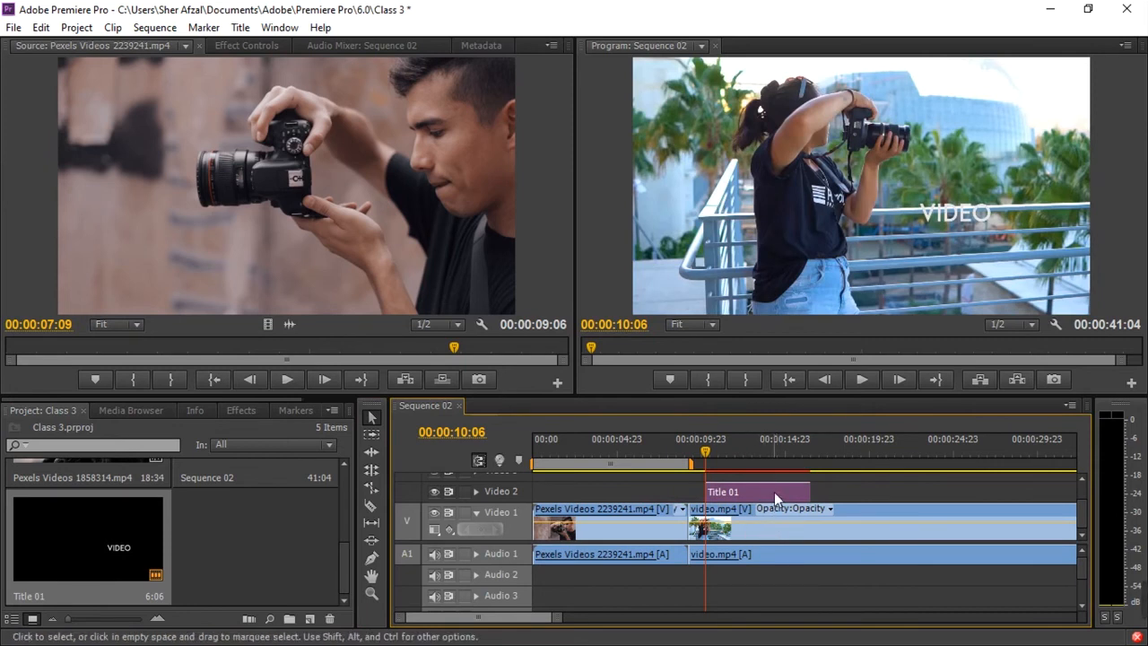
Cut Title 01 and video.mp4 together at about 00:00:13:09 with the Razor tool and ripple-delete their first pieces
left_click(372, 509)
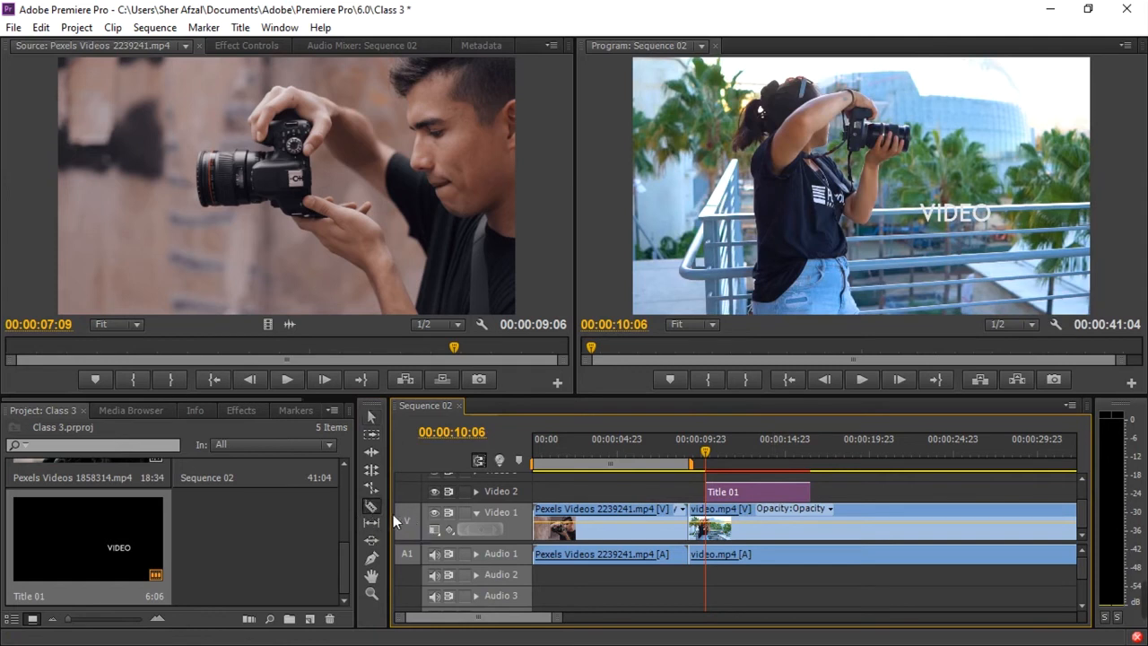
left_click(758, 511, "shift")
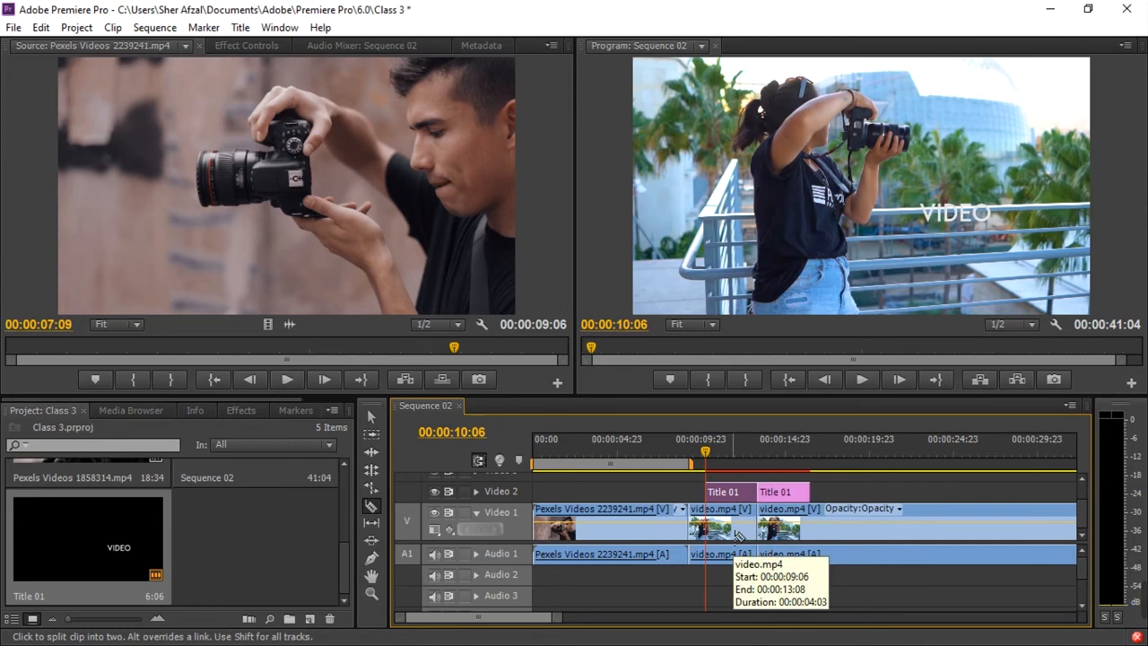
left_click(371, 419)
left_click_drag(718, 584, 723, 492)
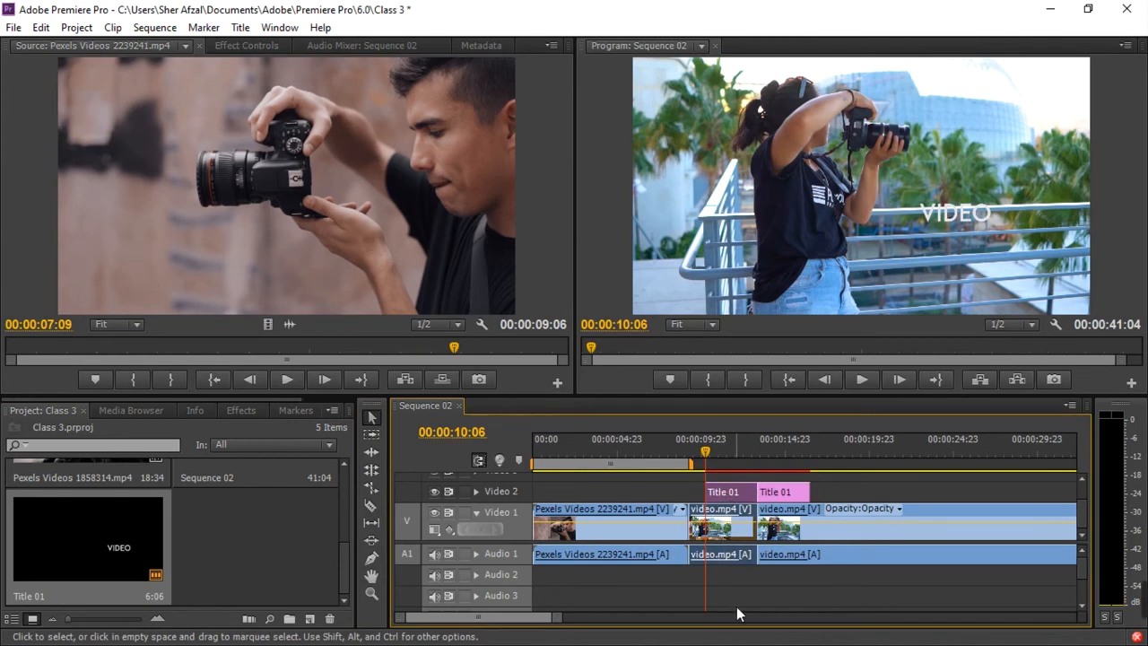
key("shift")
key("shift+Delete")
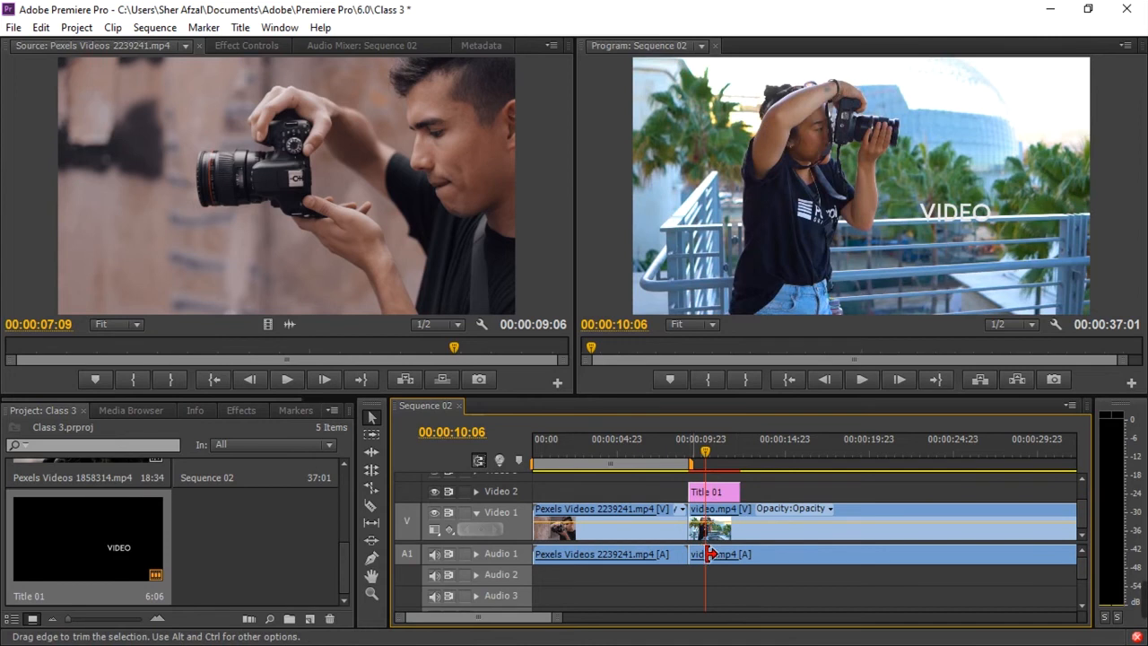
Play the sequence from before the cut between the two clips into video.mp4 to review the edit
left_click(668, 449)
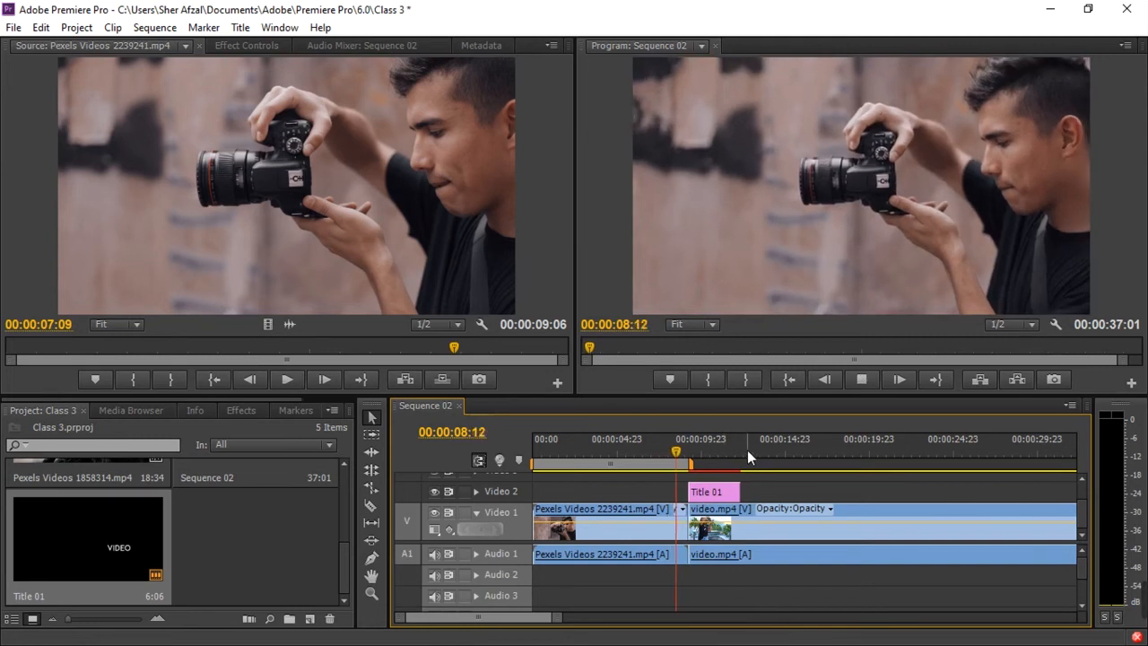
key("space")
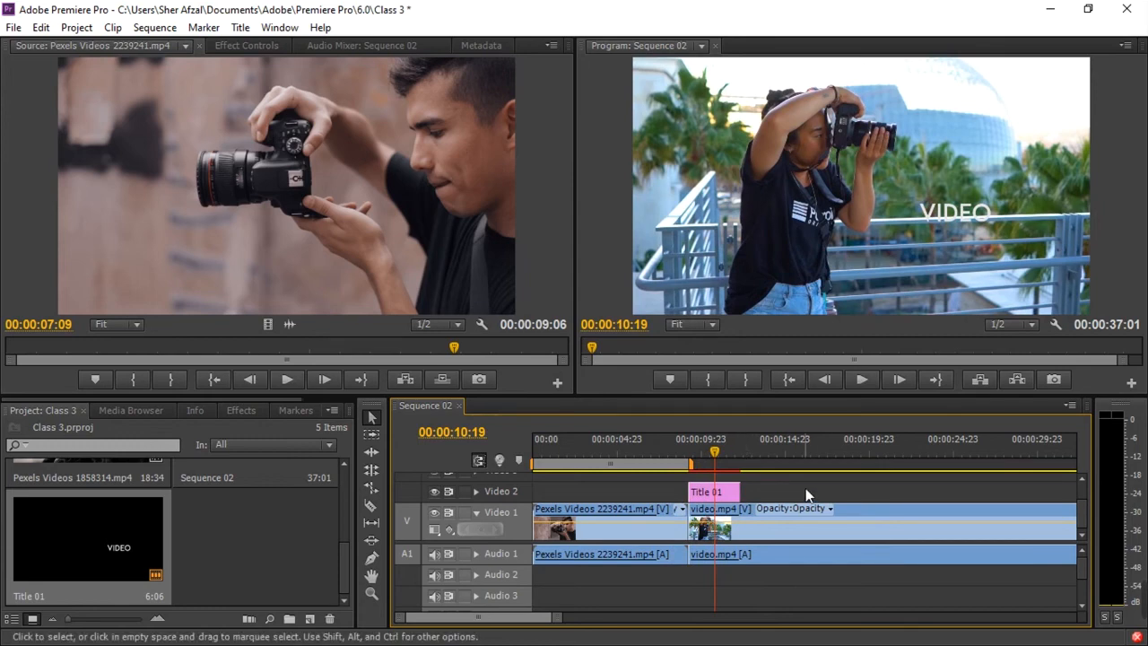
Split video.mp4 at the playhead at 00:00:14:01 and undo the split
left_click_drag(719, 450, 768, 450)
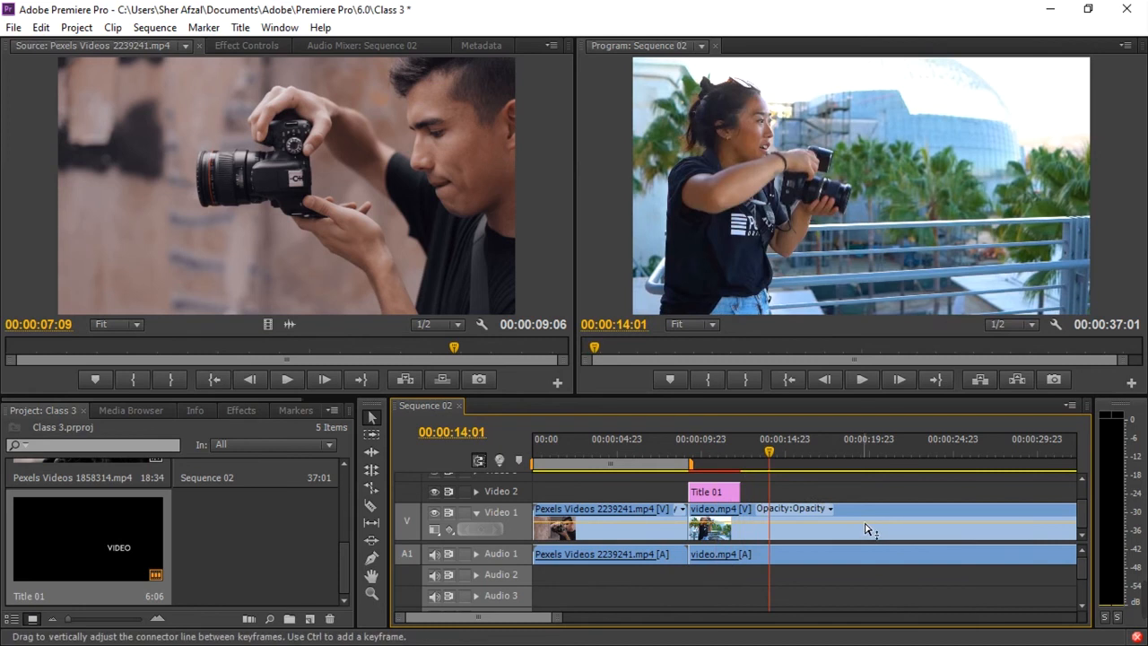
mouse_move(866, 529)
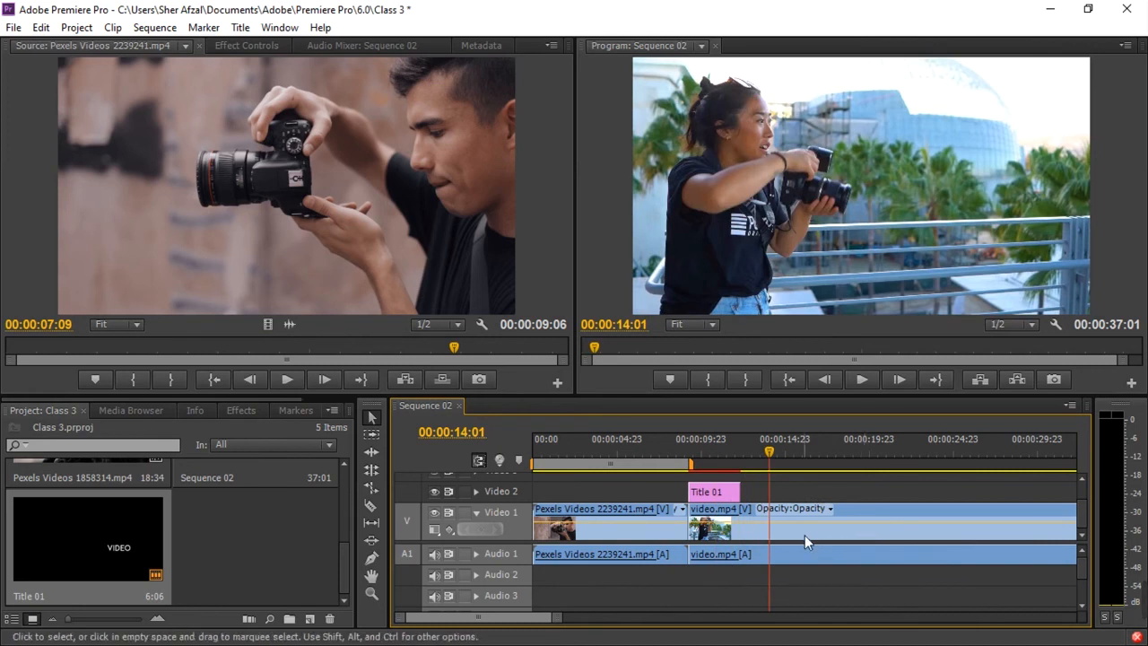
key("ctrl+k")
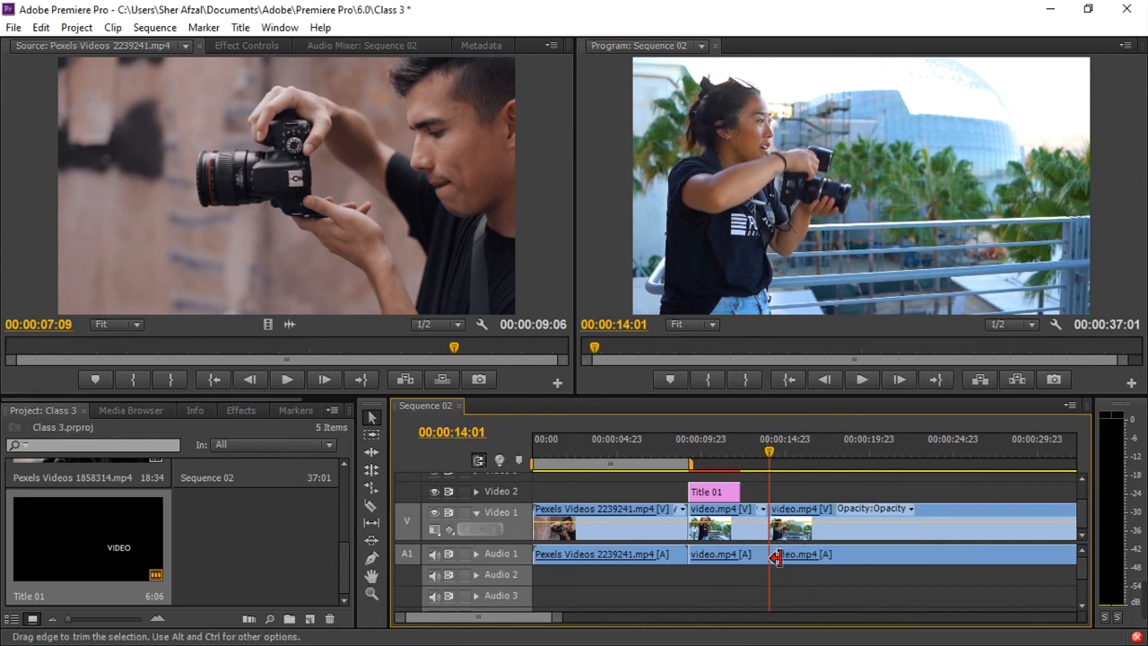
key("ctrl+z")
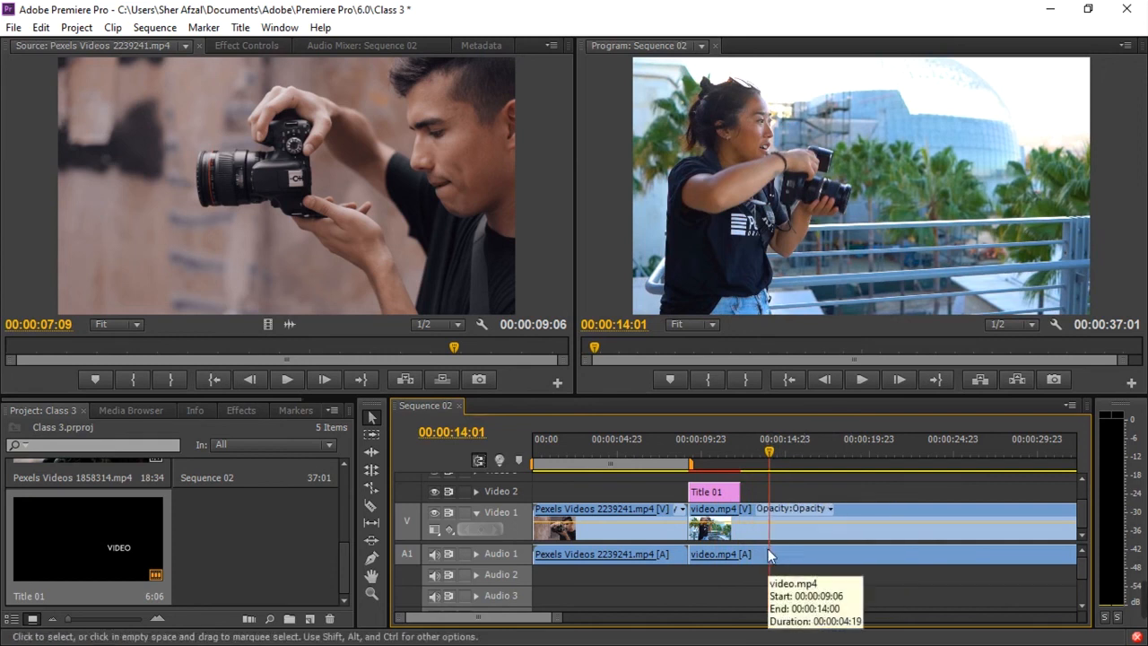
left_click(708, 466)
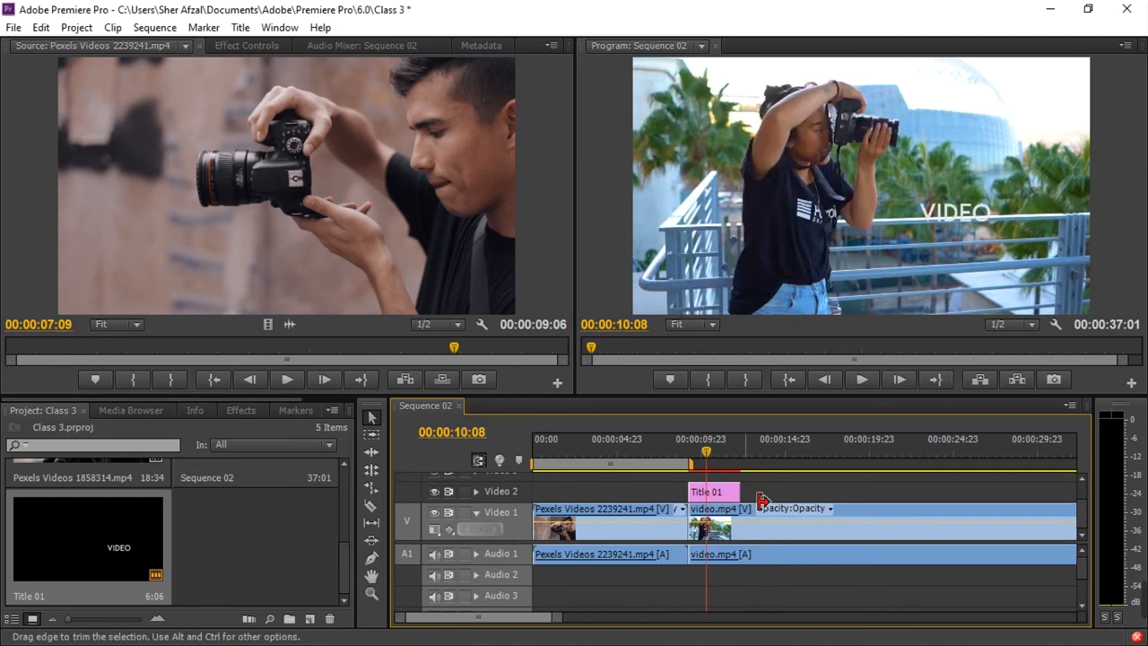
key("shift+k")
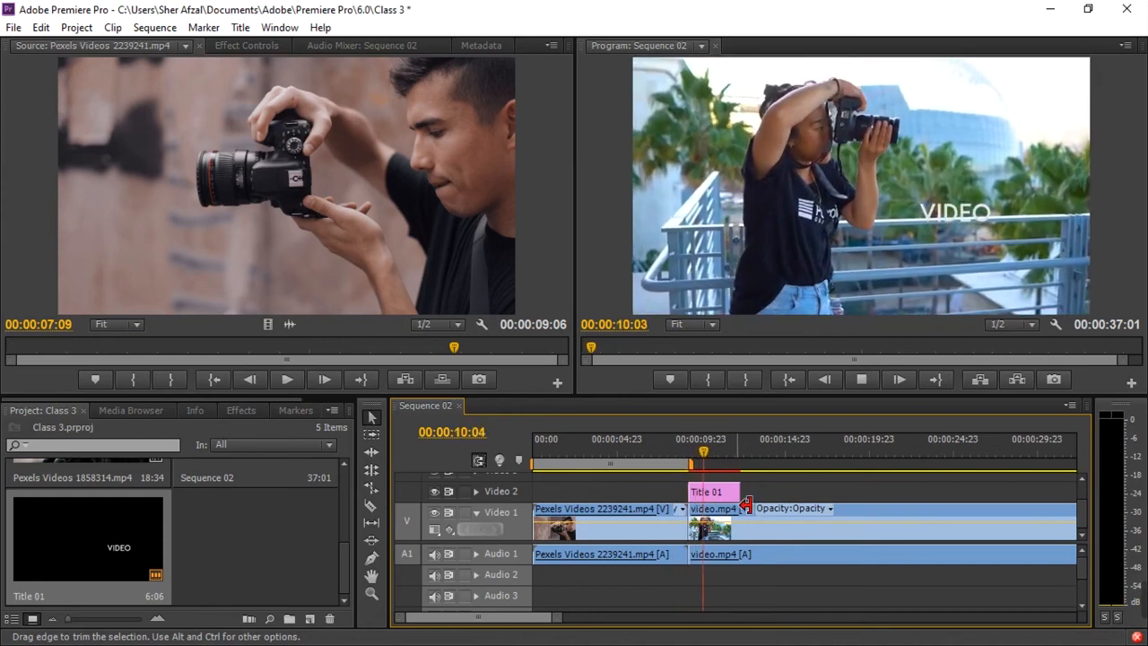
left_click(841, 402)
key("c")
key("space")
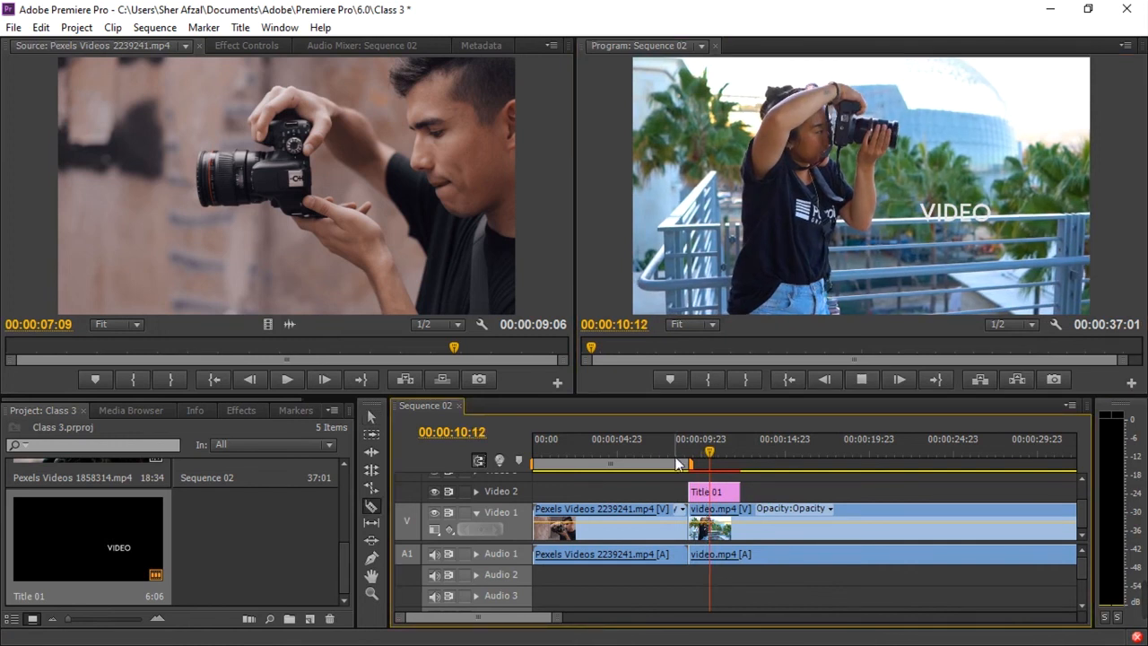
left_click(371, 433)
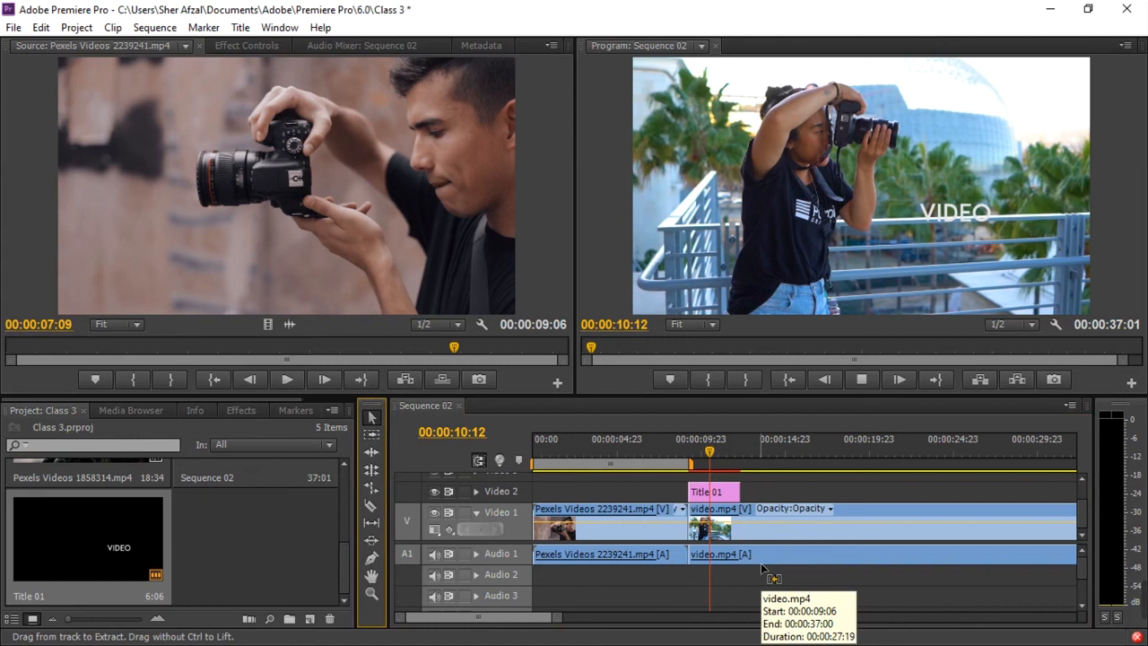
Split Pexels Videos 2239241.mp4 at the playhead at 00:00:06:17
left_click_drag(709, 447, 646, 454)
key(".")
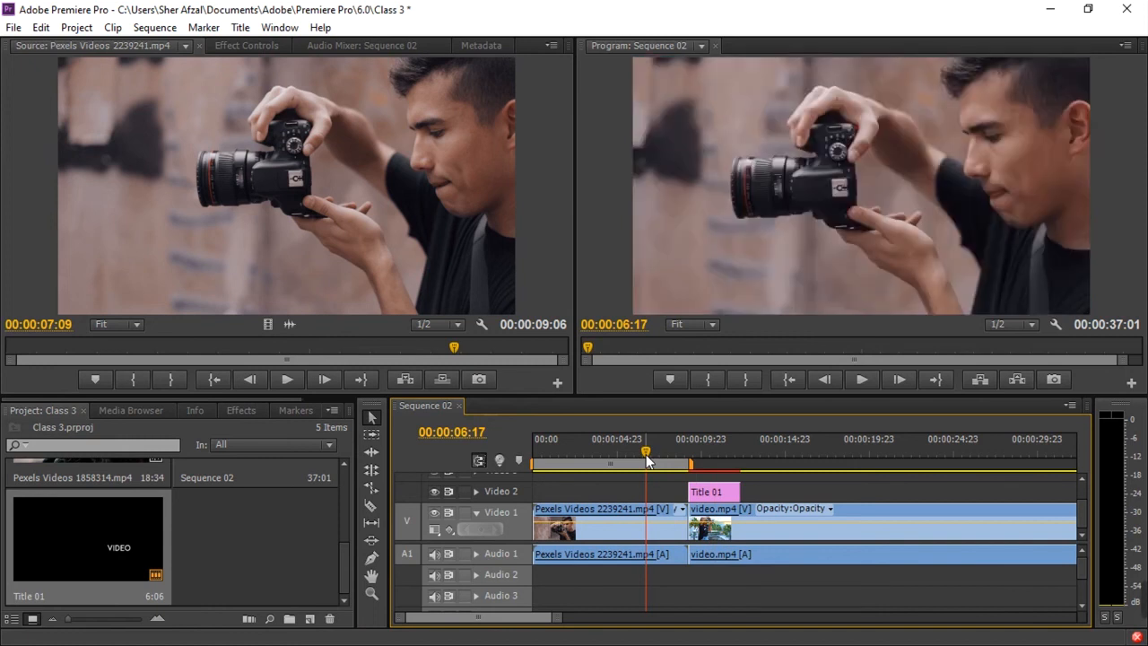
Move Title 01 on Video 2 so that it starts at 00:00:10:18
left_click_drag(646, 453, 714, 444)
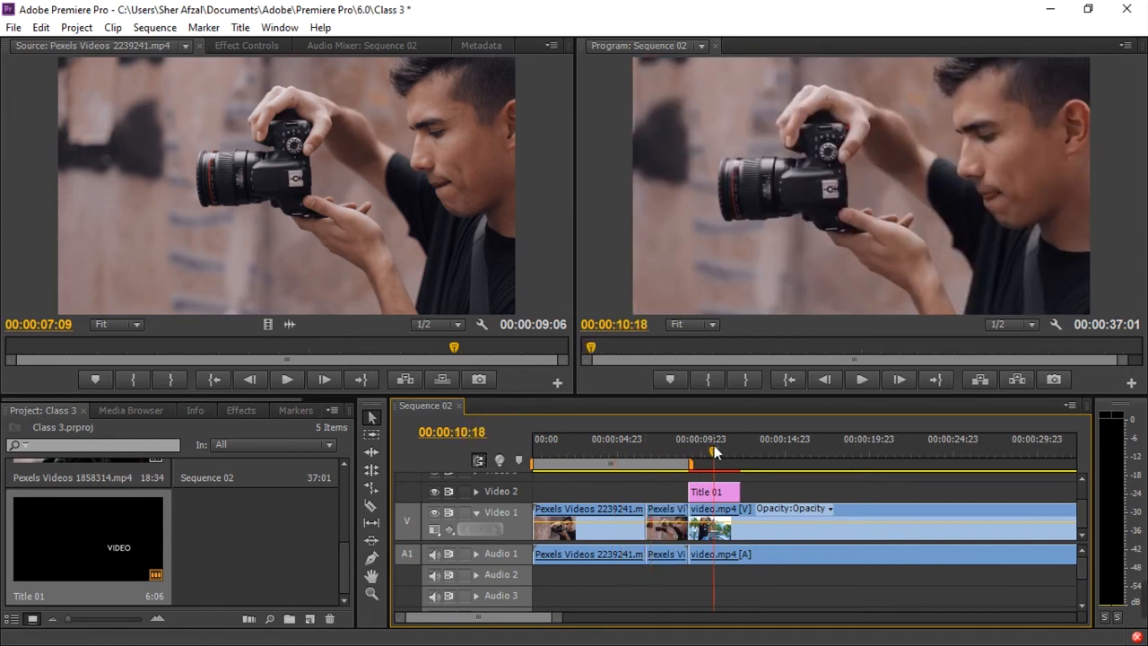
mouse_move(725, 490)
left_mouse_down()
mouse_move(775, 492)
mouse_move(746, 494)
left_mouse_up()
Split Title 01 and video.mp4 together at 00:00:12:01 and ripple-delete their first pieces
left_click(735, 459)
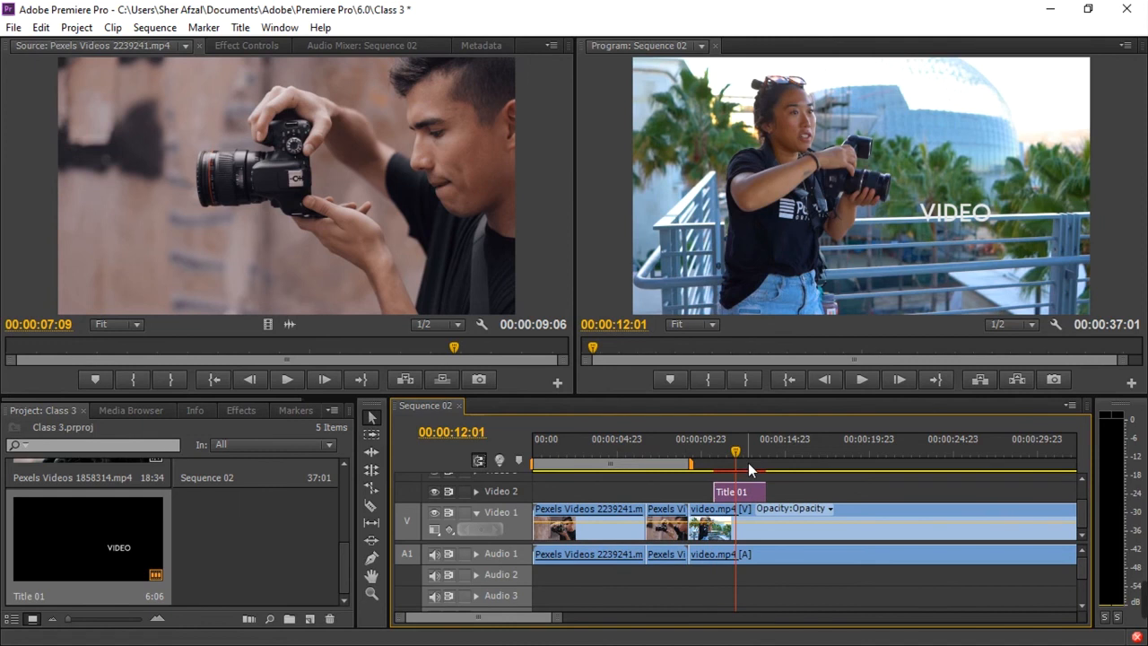
key("ctrl+v")
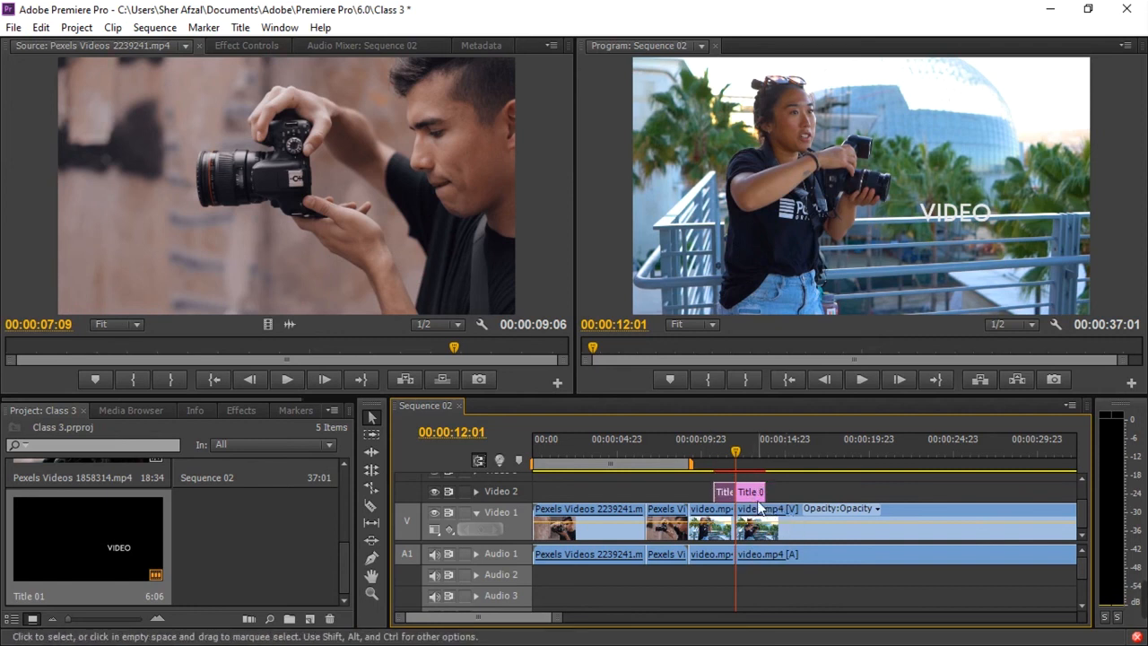
left_click_drag(733, 581, 715, 486)
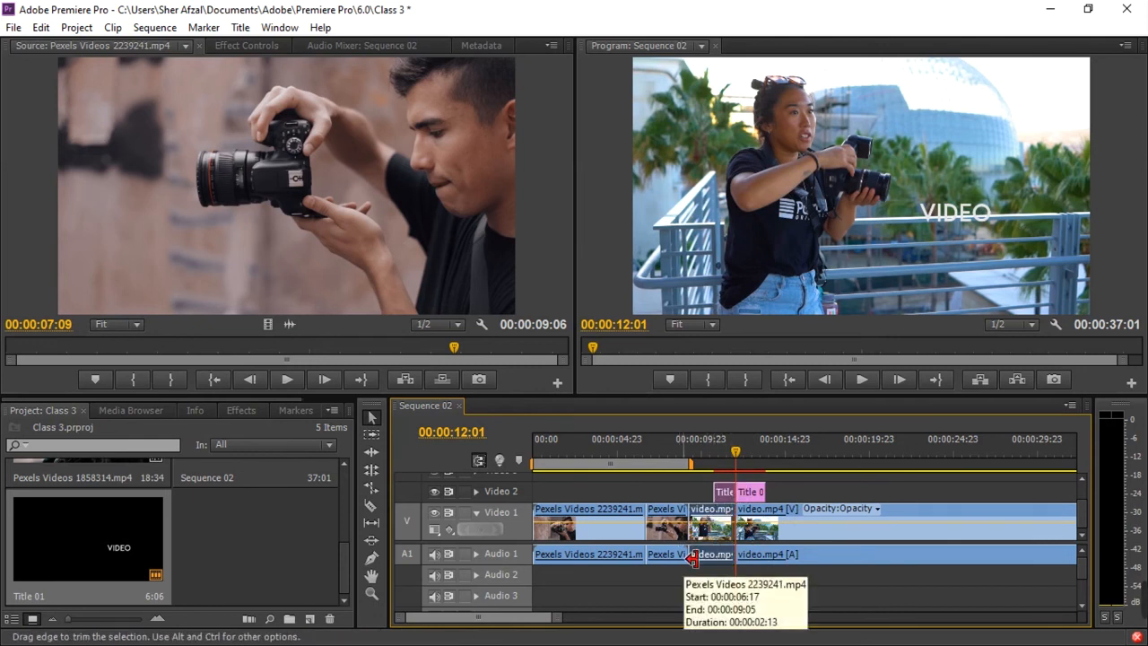
key("shift+Delete")
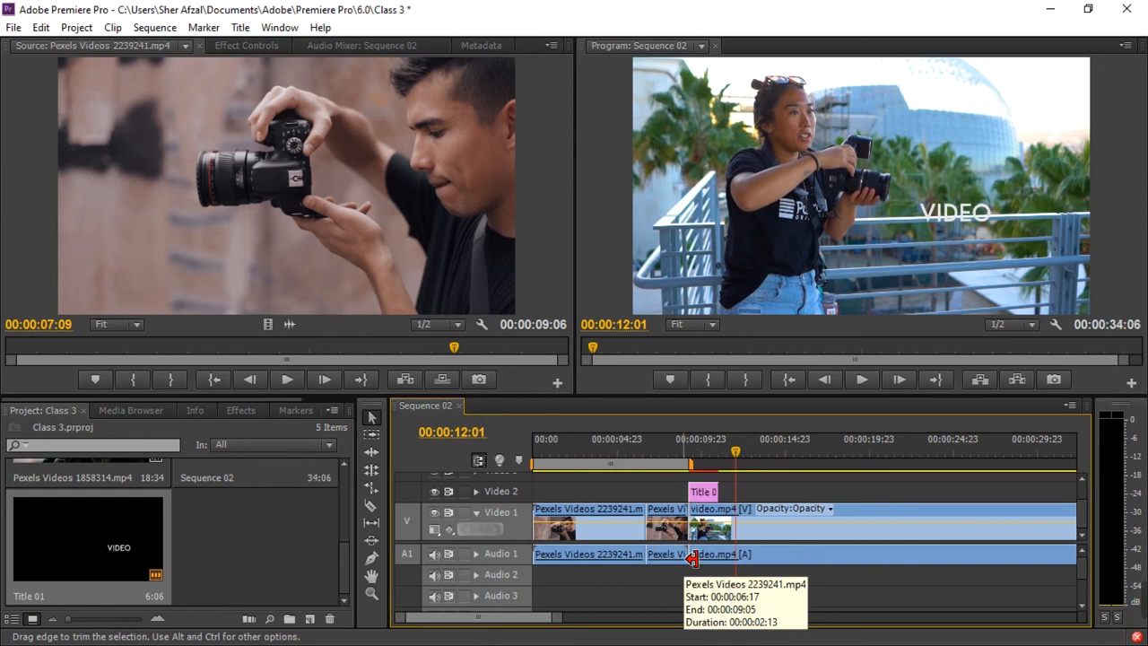